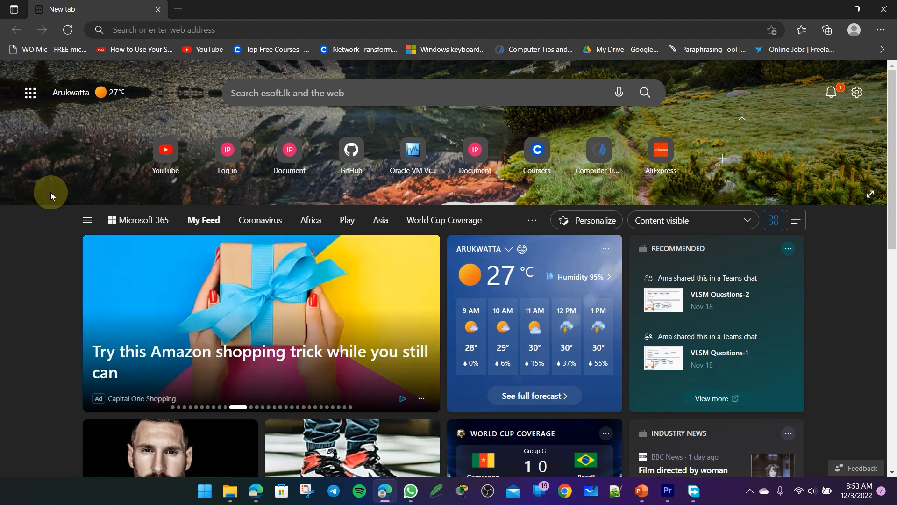
Search the web for "vscode".
mouse_move(126, 93)
click(179, 31)
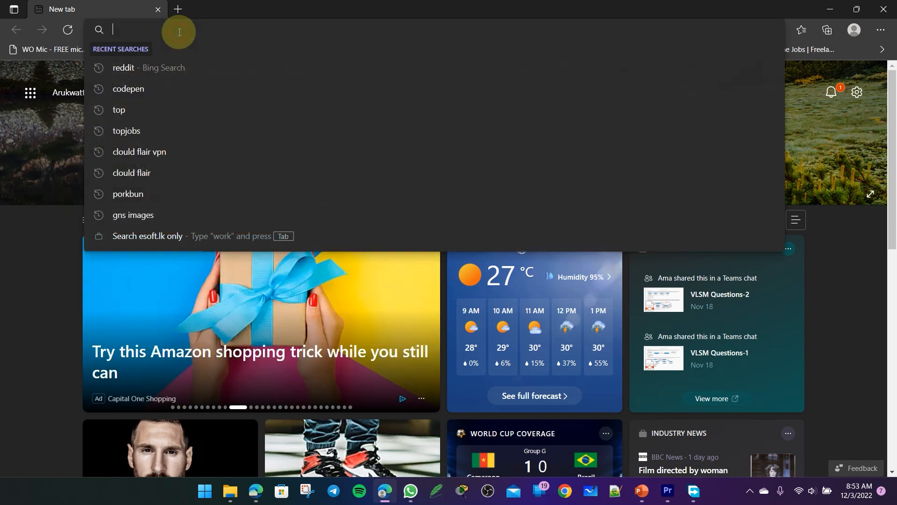
text(vs)
key(BackSpace)
text(code)
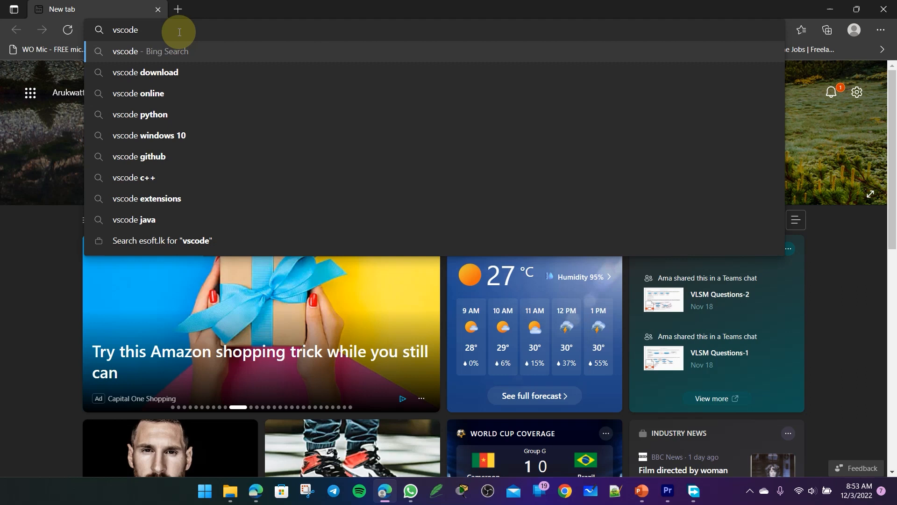
click(8, 259)
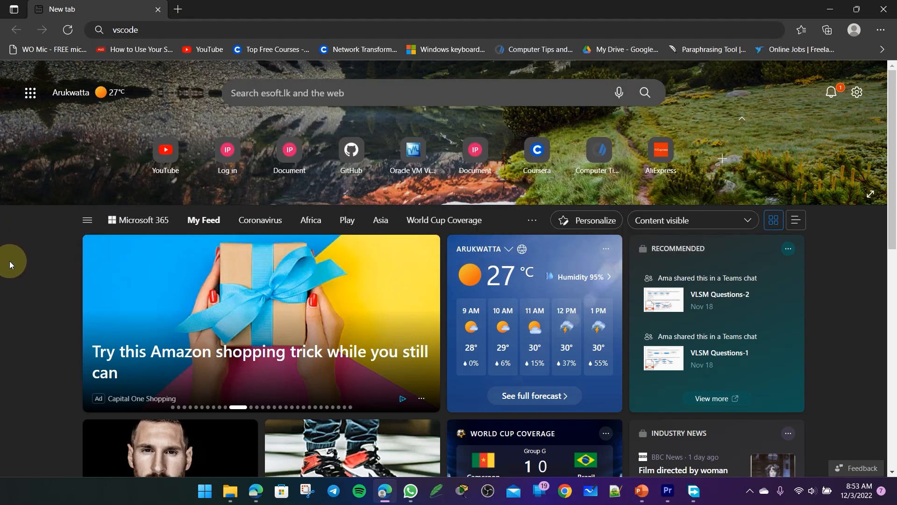
click(129, 30)
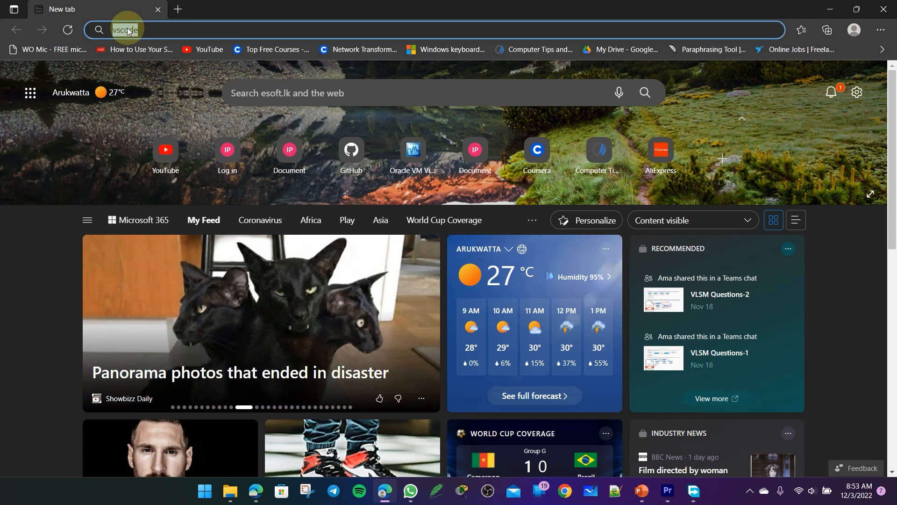
click(127, 30)
text(vscode)
key(Return)
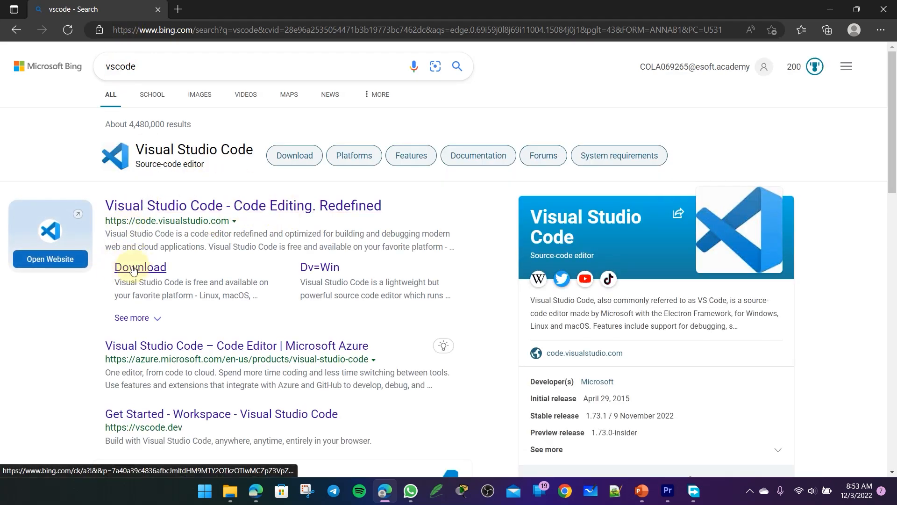
Open the official Visual Studio Code website from the search results and download the stable build for Windows.
drag(188, 273, 129, 269)
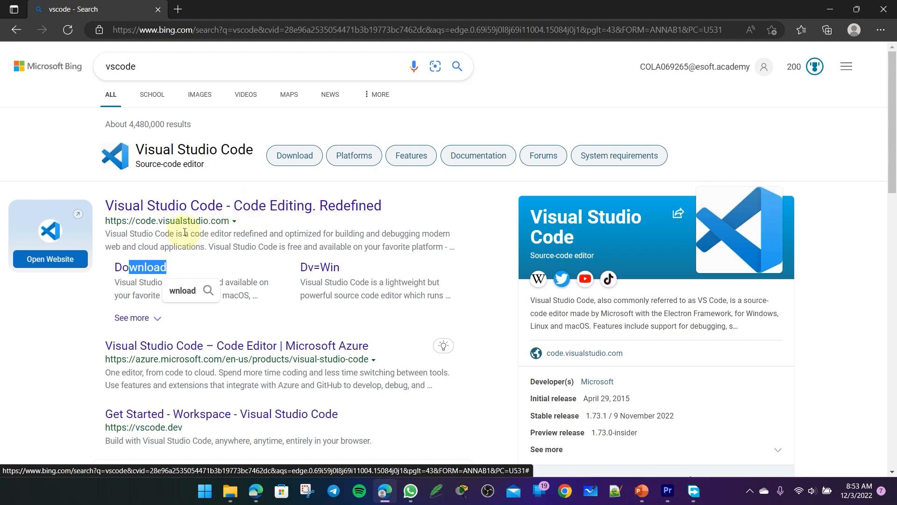
click(223, 215)
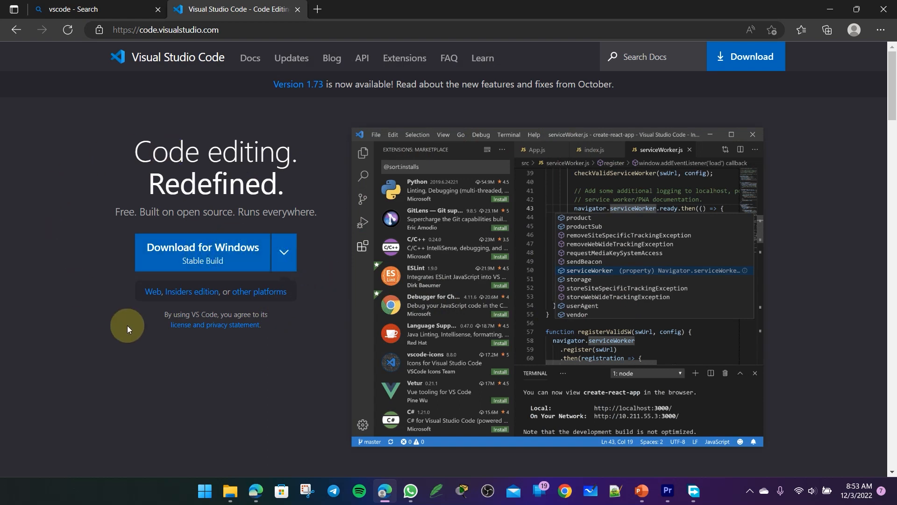
click(202, 258)
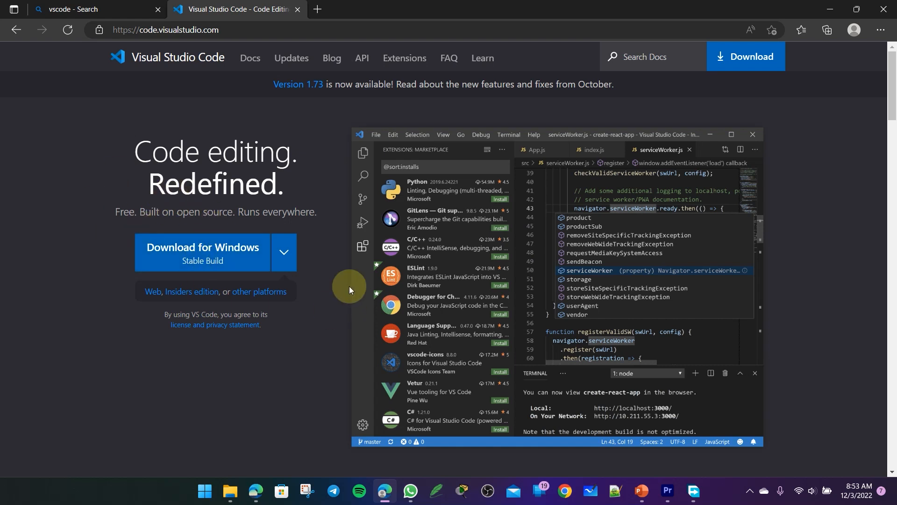
click(286, 251)
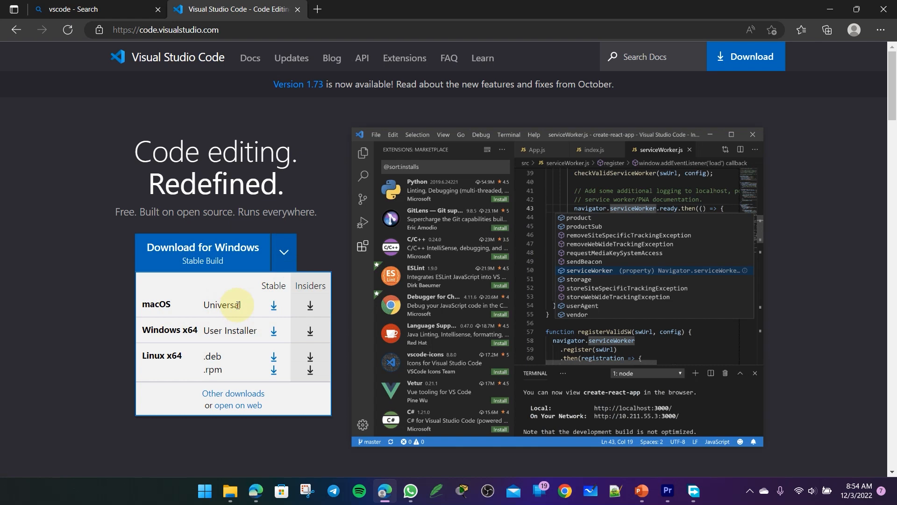
click(292, 206)
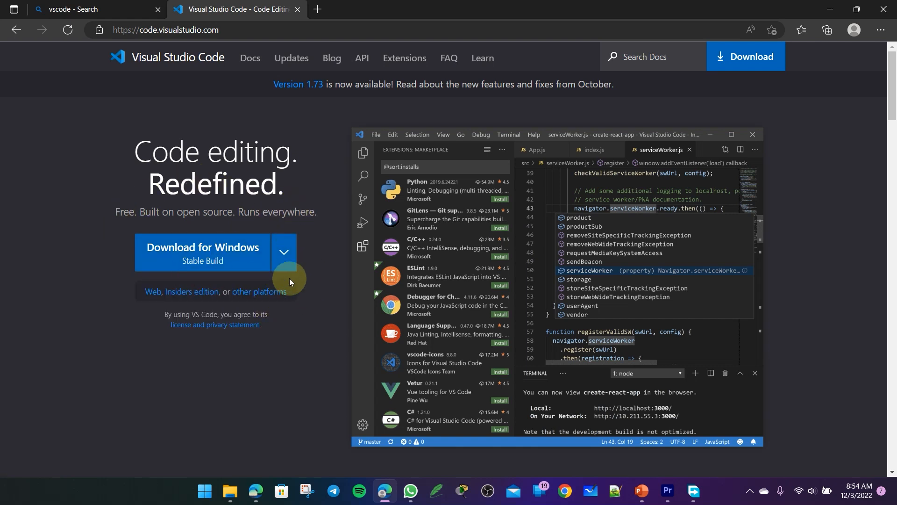
click(210, 254)
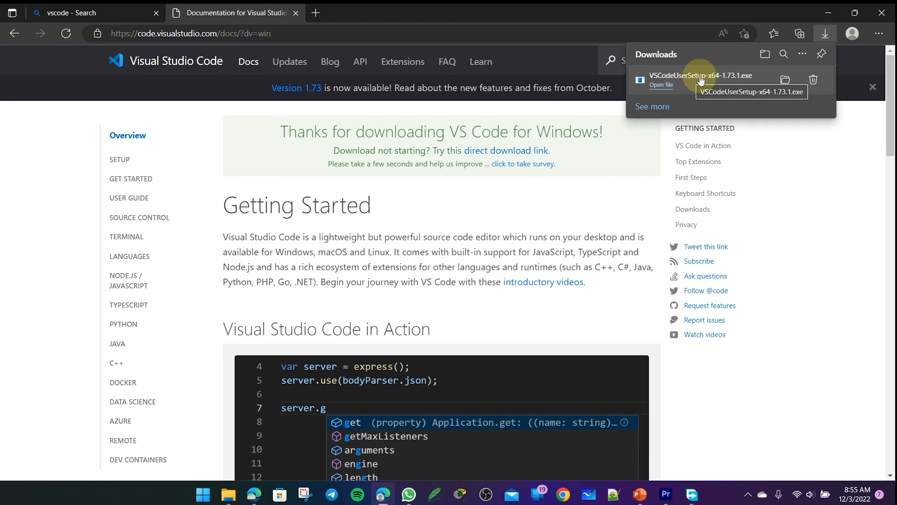
Launch the downloaded VSCodeUserSetup-x64-1.73.1.exe, review and accept its license agreement, and continue to the additional tasks.
click(666, 86)
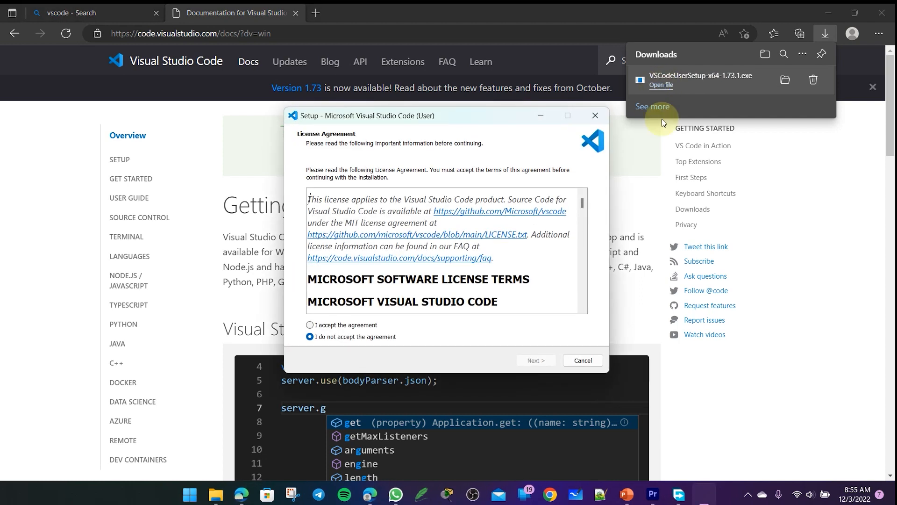
drag(467, 120, 483, 115)
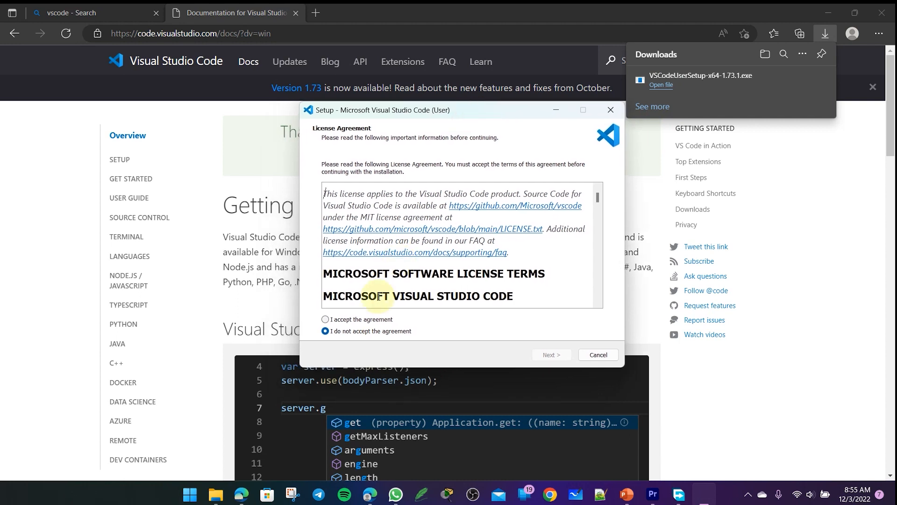
click(360, 319)
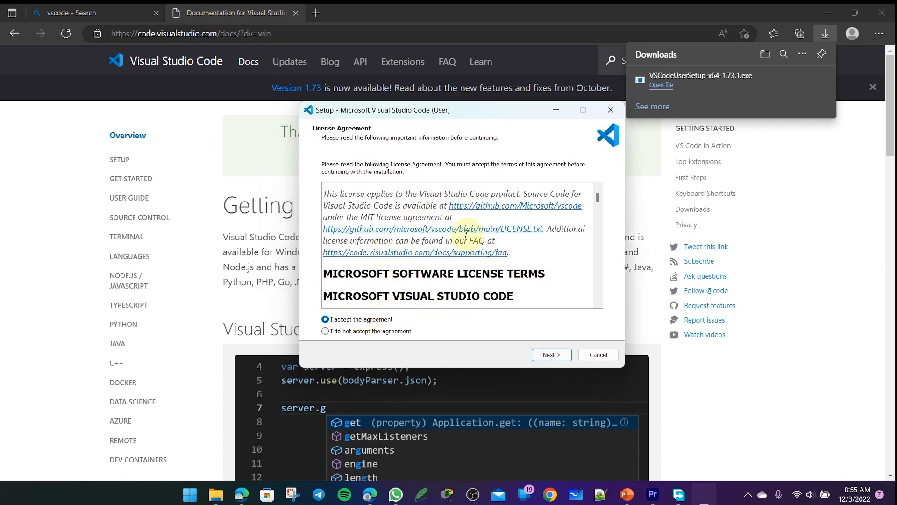
drag(504, 117, 461, 106)
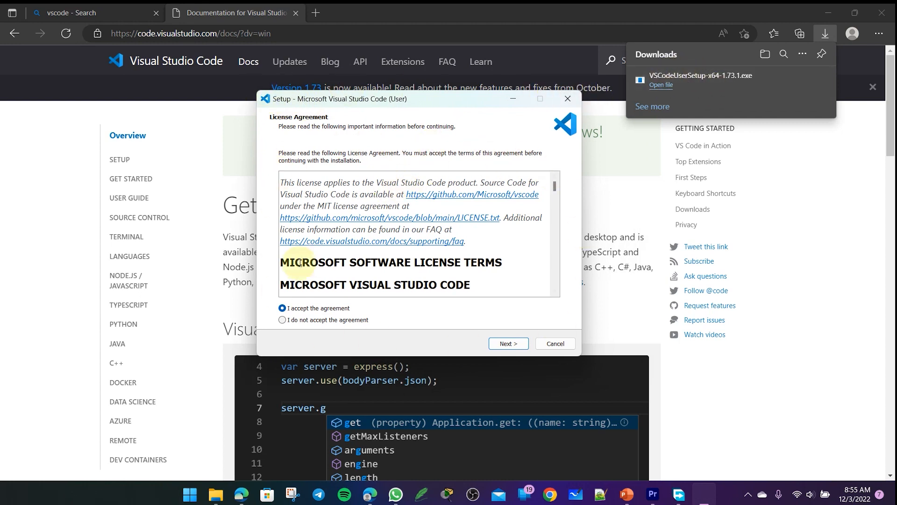
click(293, 322)
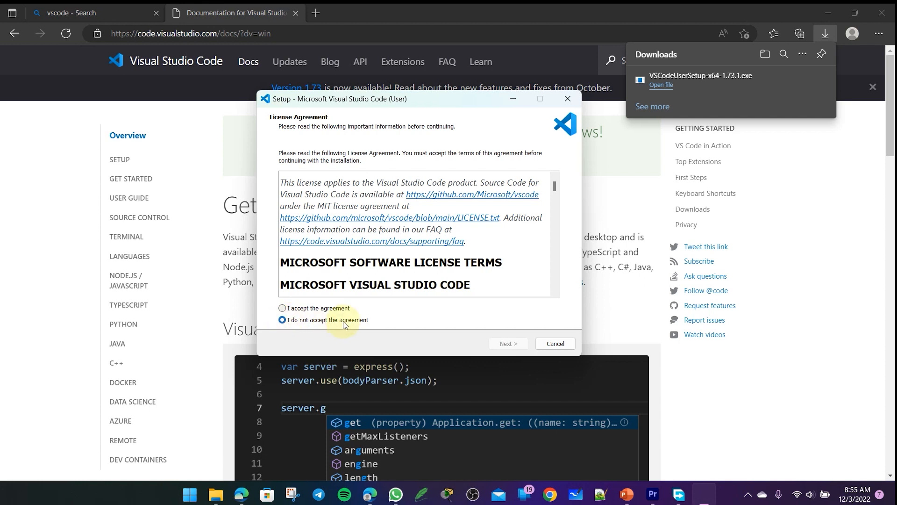
click(317, 310)
scroll(460, 255, down, 5)
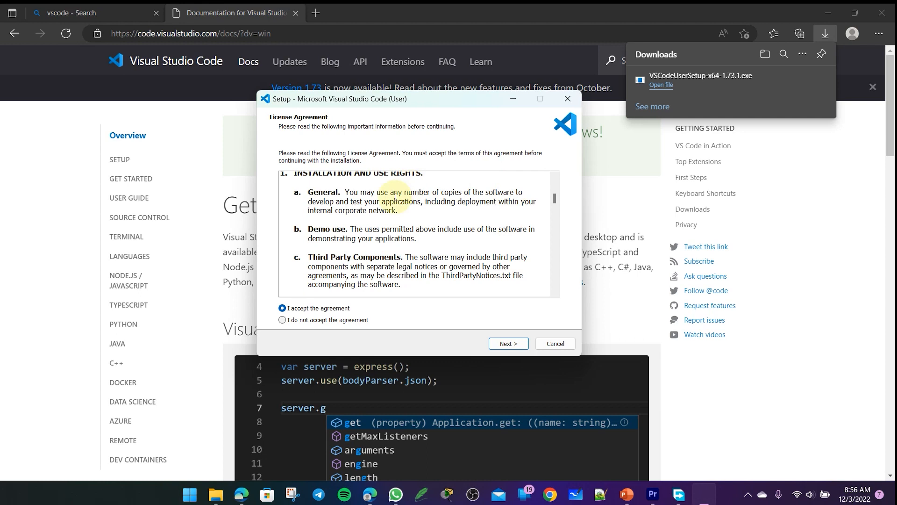
scroll(383, 222, down, 10)
scroll(384, 222, down, 12)
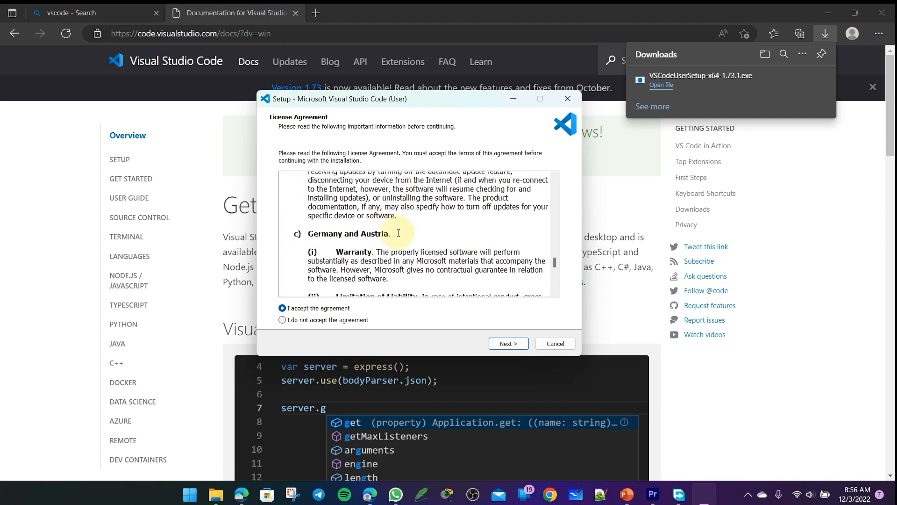
scroll(397, 232, down, 5)
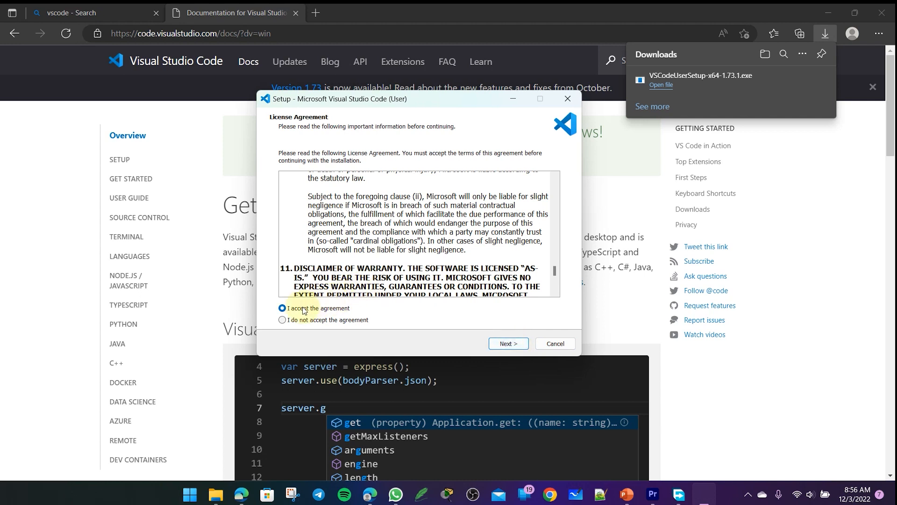
click(510, 345)
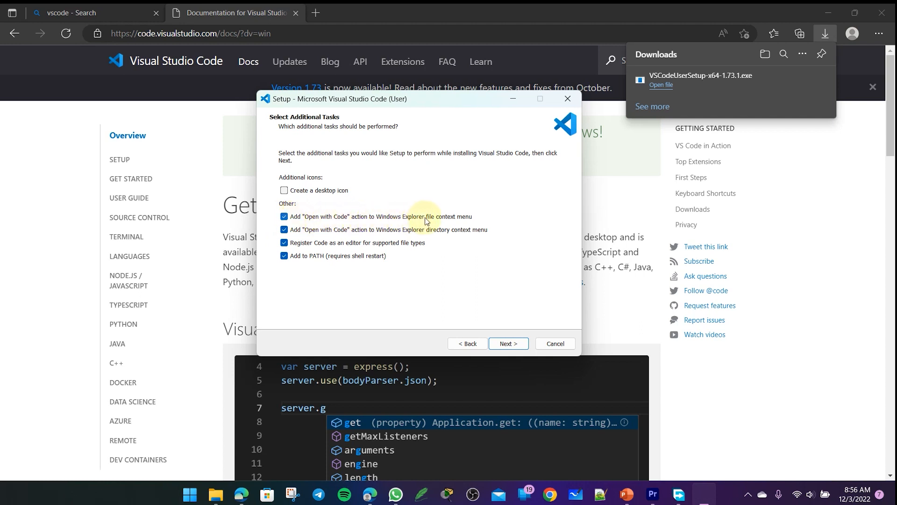
Install with both "Open with Code" actions, file type registration and Add to PATH enabled, without a desktop icon.
click(284, 217)
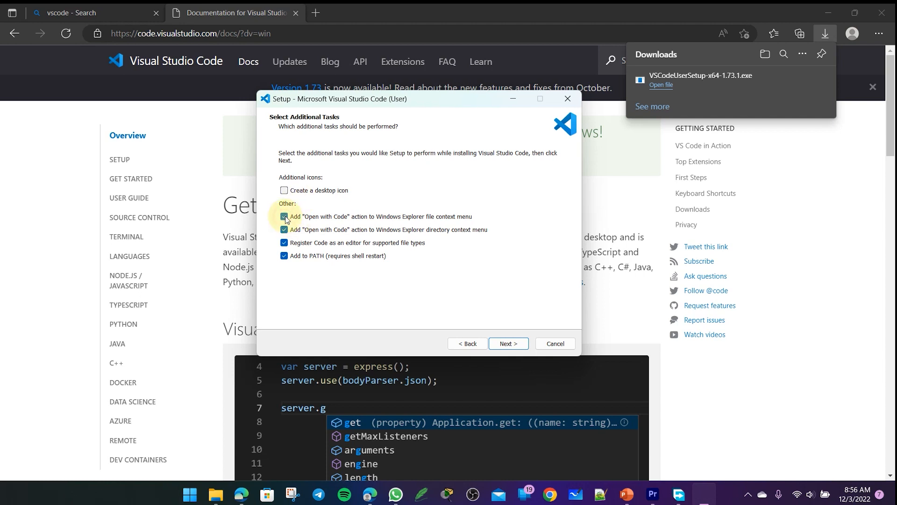
click(284, 230)
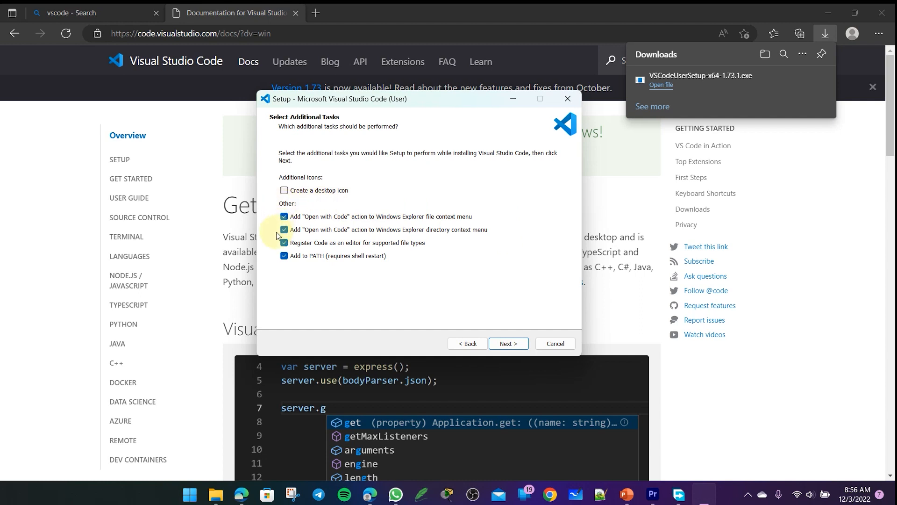
click(283, 191)
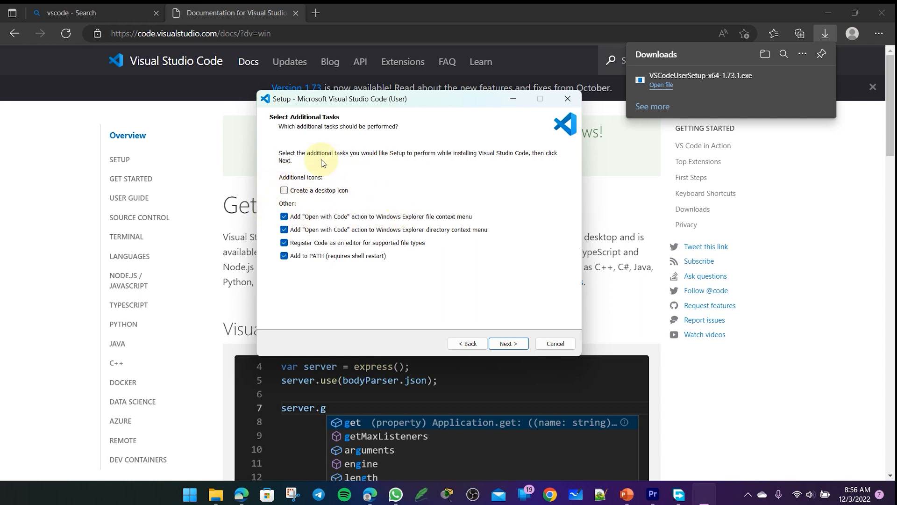
click(513, 344)
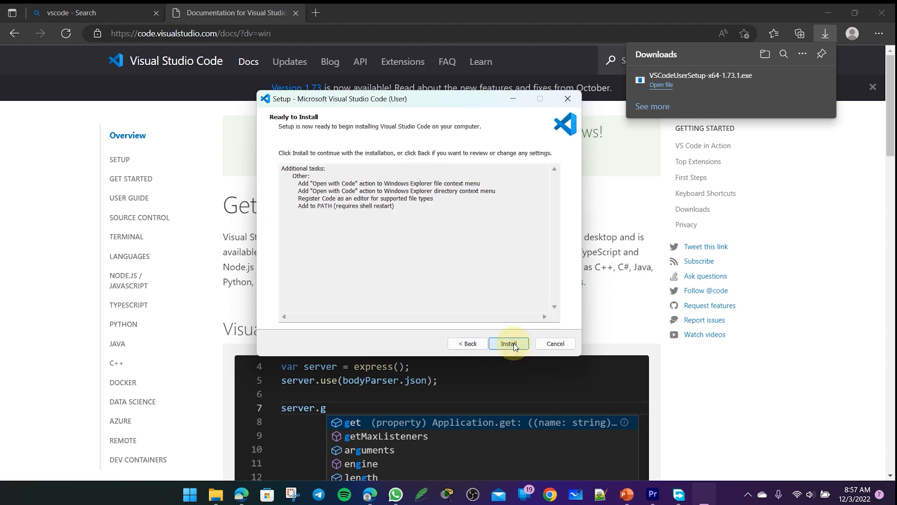
click(510, 343)
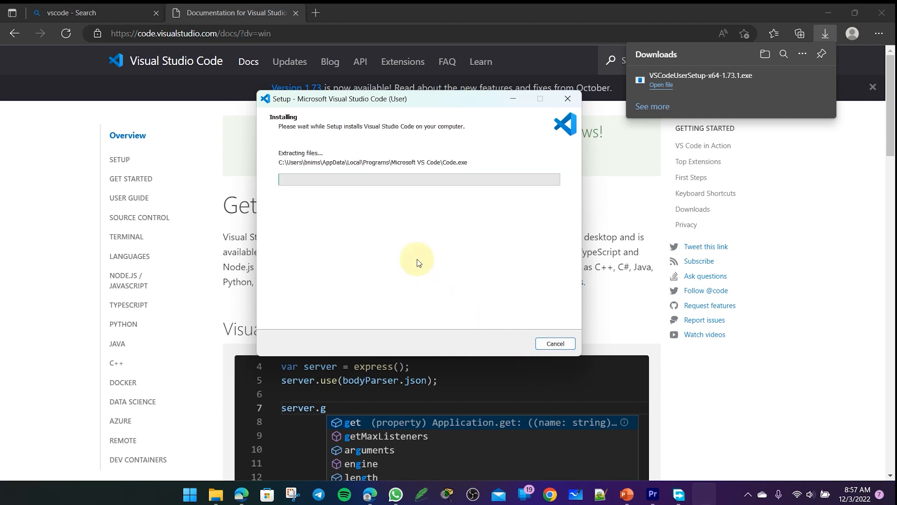
drag(452, 108, 415, 105)
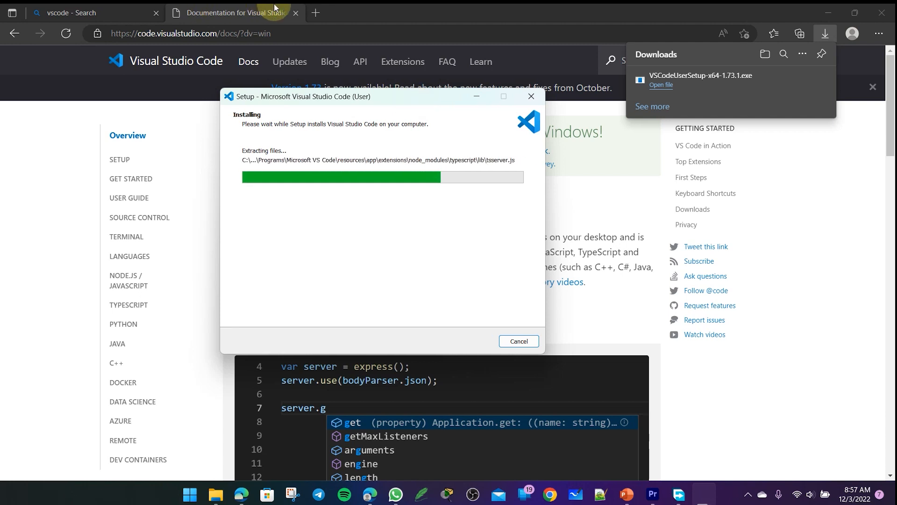
Search the web for "nodepad++" in a new browser tab.
click(316, 12)
text(nod)
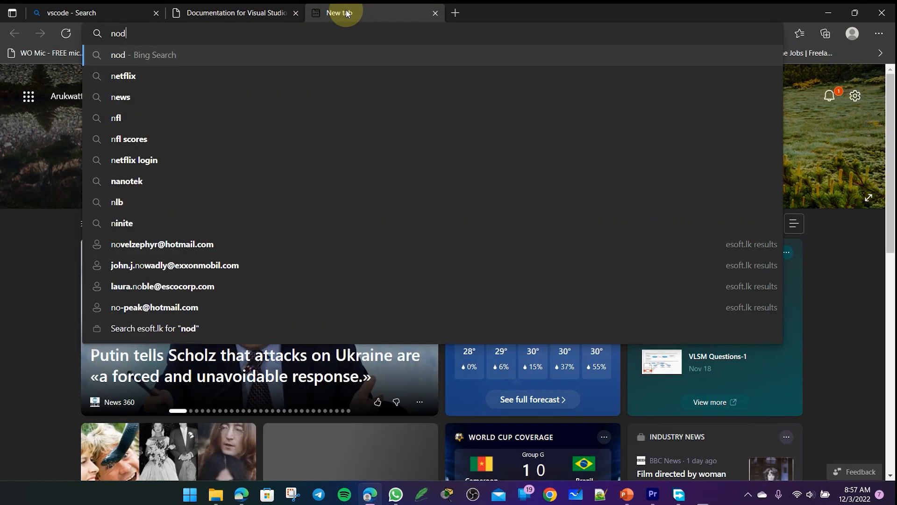
text(epad++)
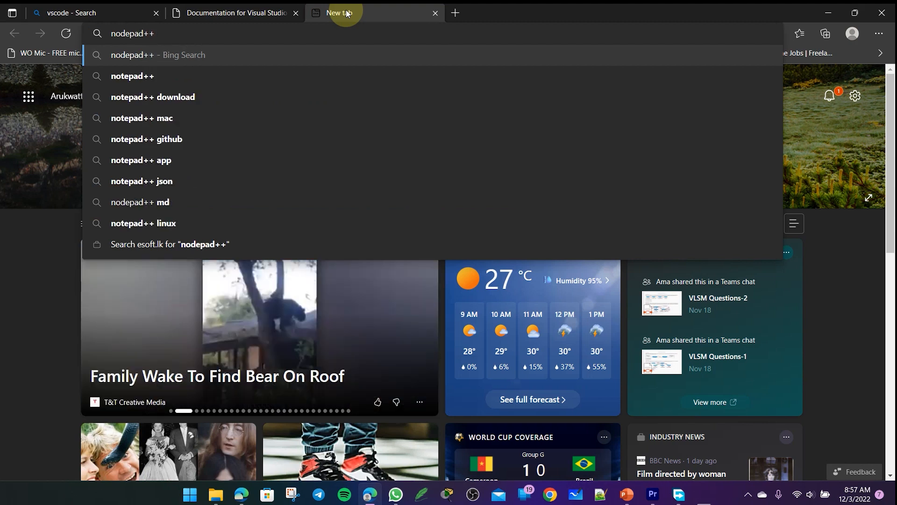
key(Return)
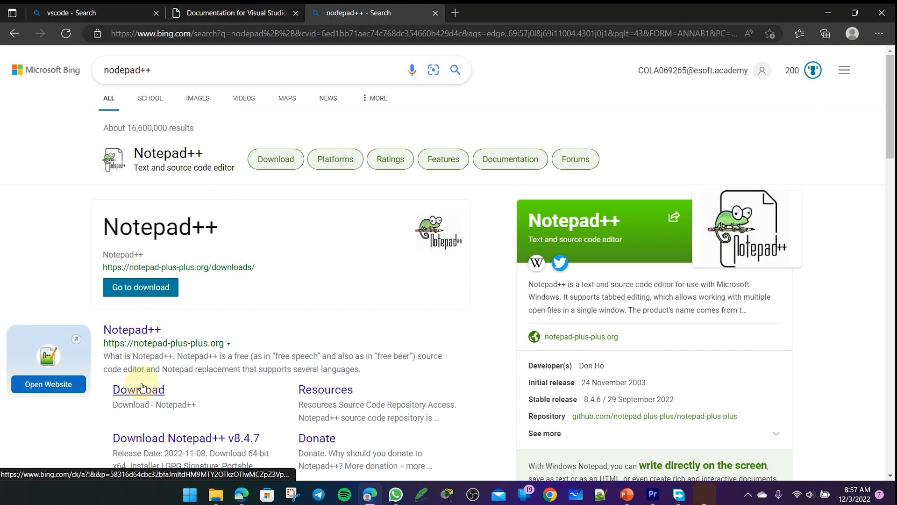
Open the Notepad++ v8.4.7 download page on the official website and go to its 64-bit x64 downloads.
click(148, 331)
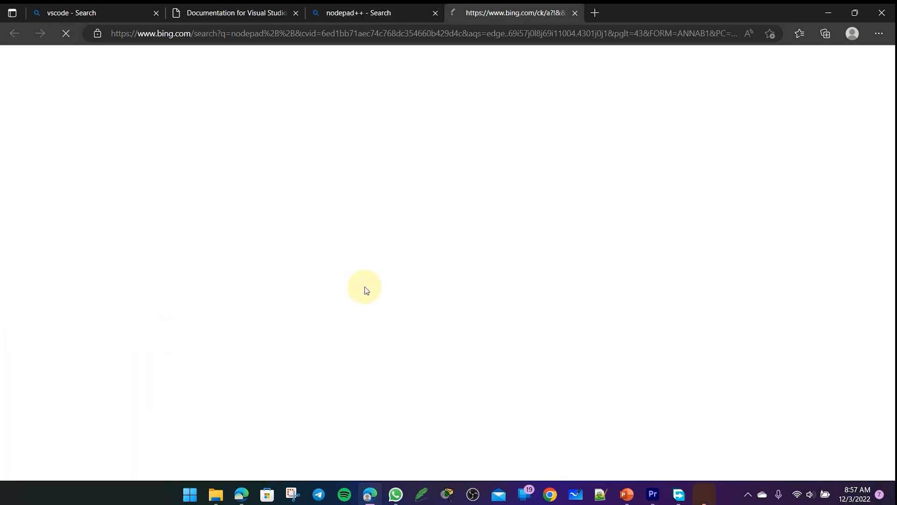
scroll(468, 231, down, 5)
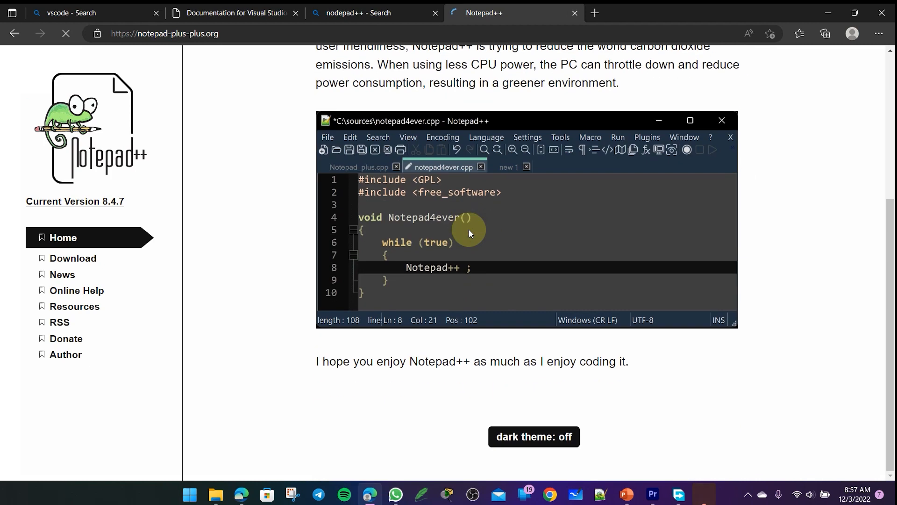
click(74, 262)
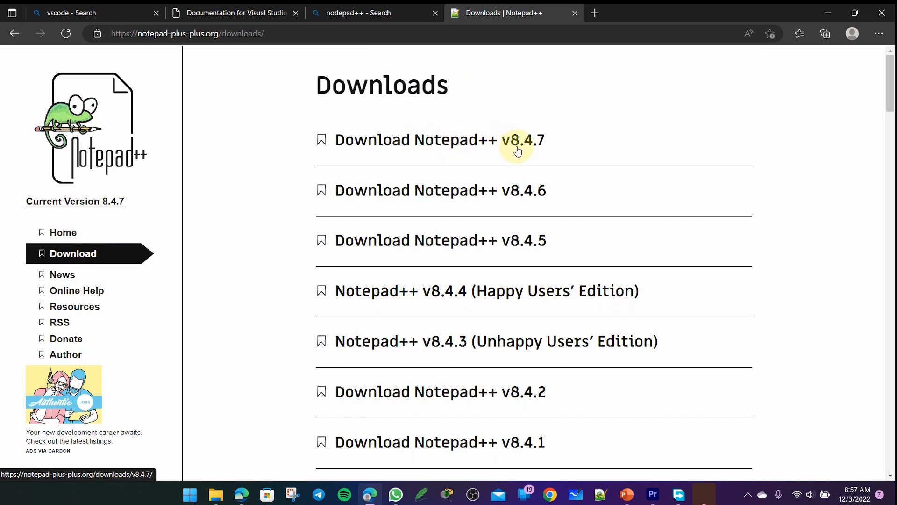
click(490, 140)
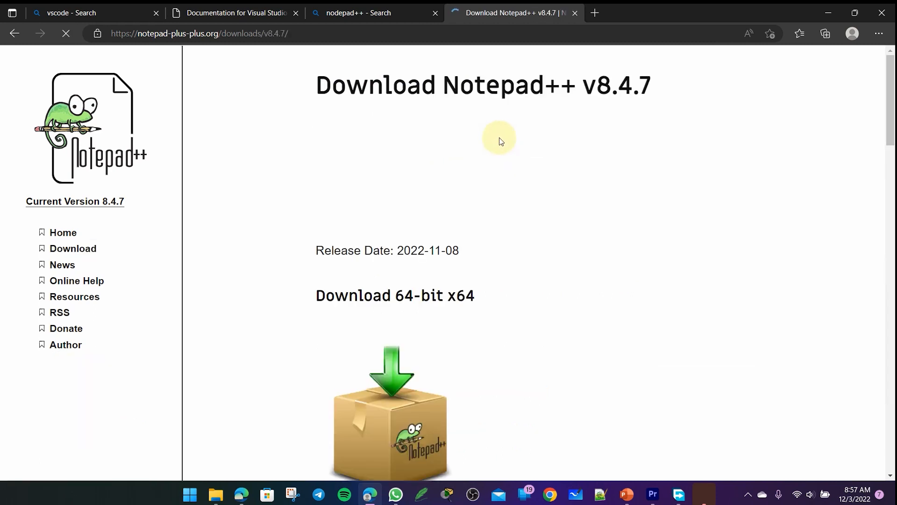
scroll(501, 141, down, 3)
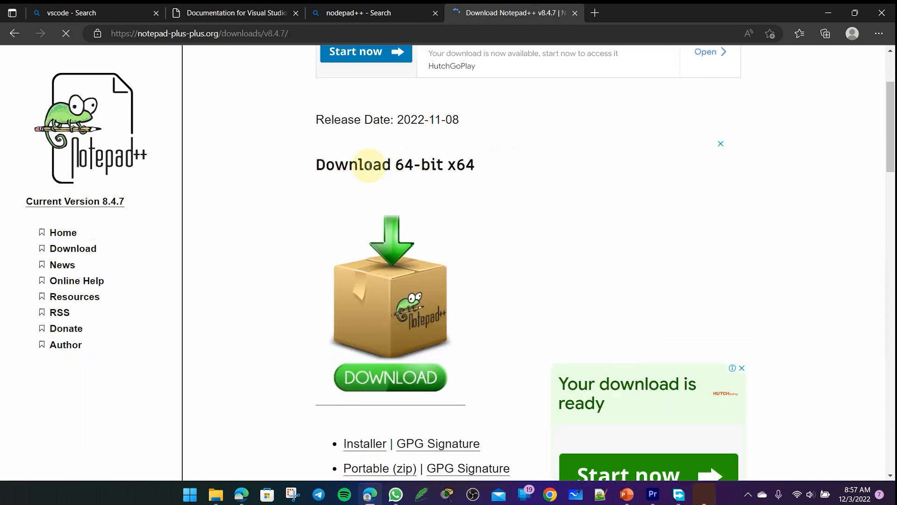
drag(325, 164, 404, 164)
scroll(398, 216, down, 4)
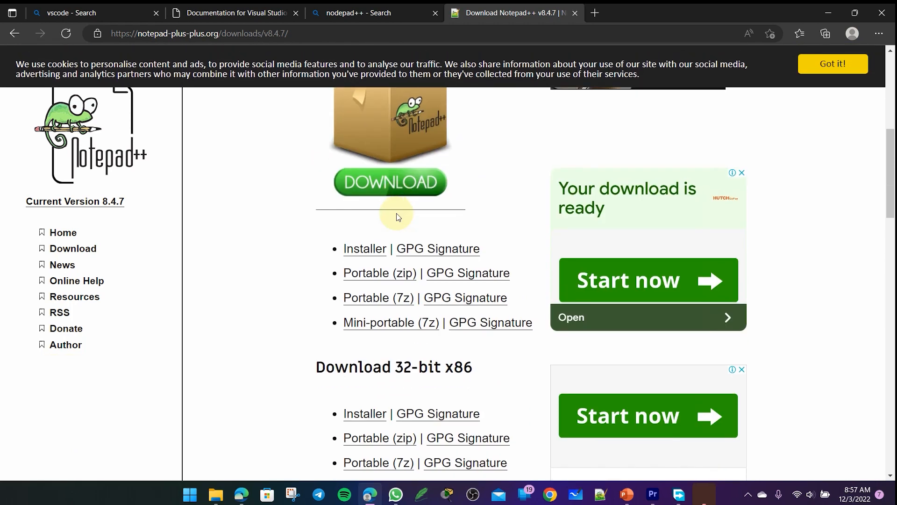
Download the 64-bit Notepad++ v8.4.7 installer and launch npp.8.4.7.Installer.x64.exe.
scroll(398, 216, up, 3)
scroll(400, 196, up, 1)
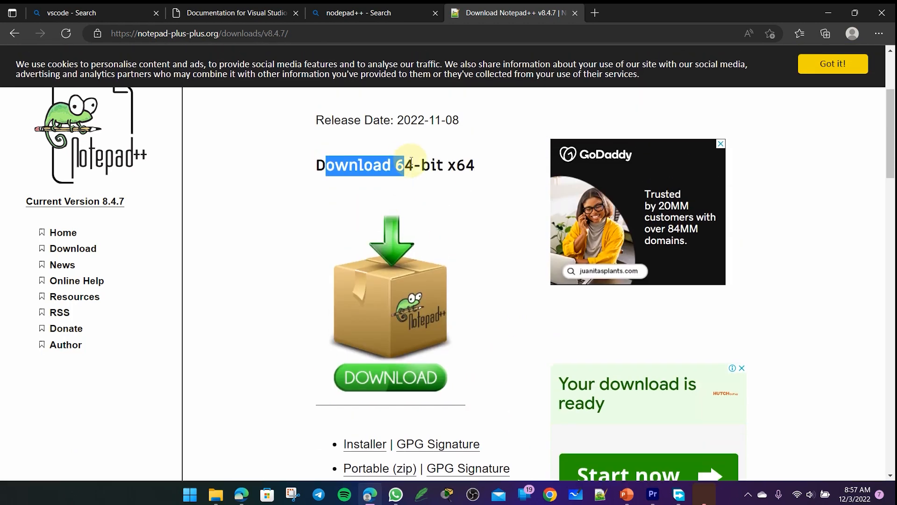
click(425, 276)
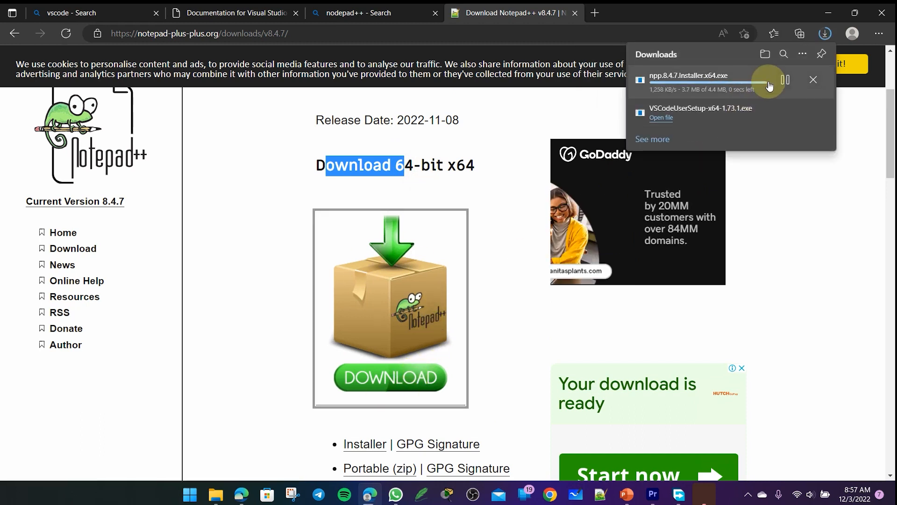
click(659, 85)
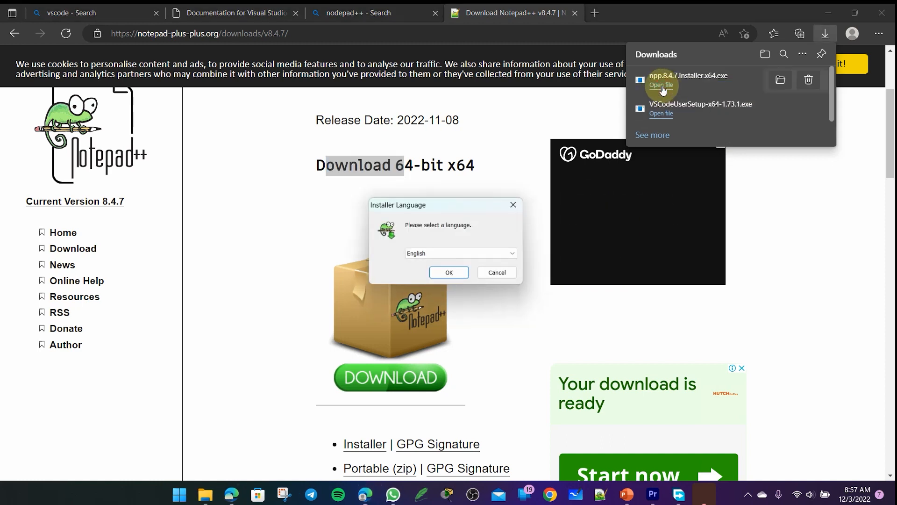
Minimize the browser, move the installer windows apart, and finish the Visual Studio Code setup wizard.
drag(450, 204, 413, 162)
click(852, 8)
click(828, 13)
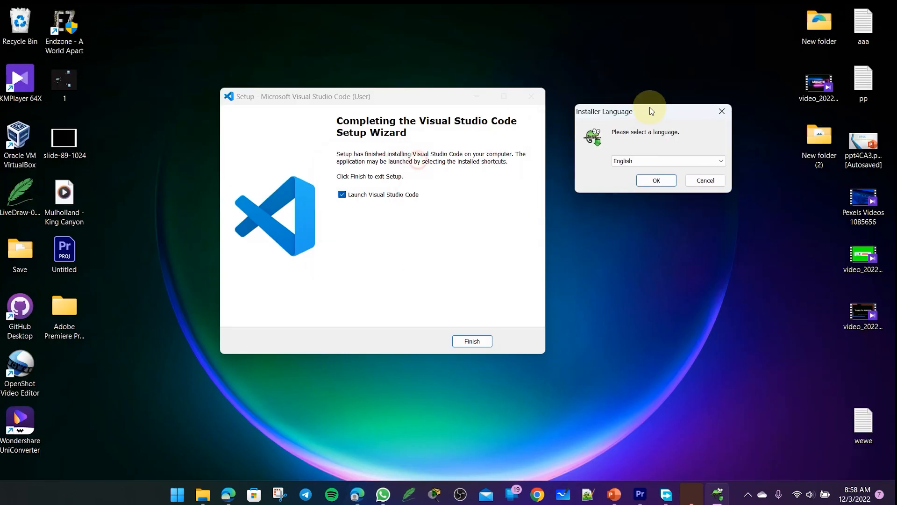
drag(652, 111, 661, 105)
drag(393, 100, 344, 78)
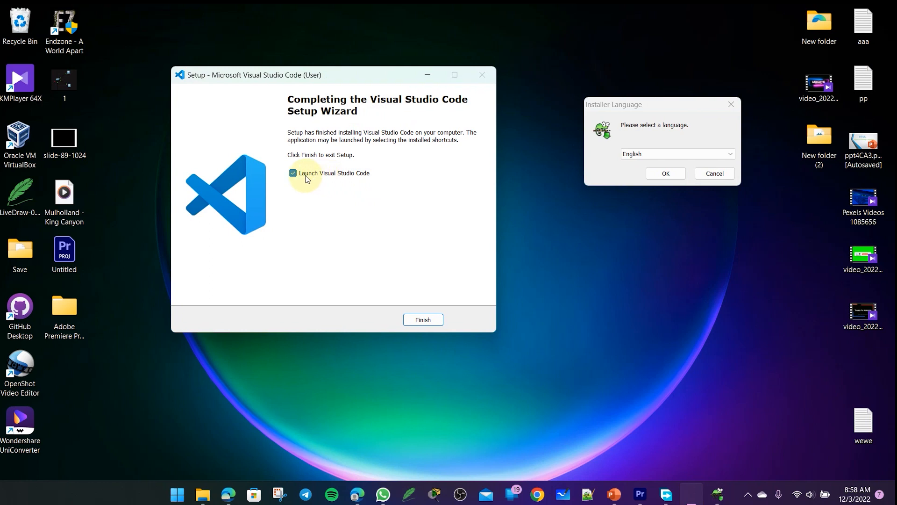
click(429, 321)
Choose English as the Notepad++ installer language and continue through the setup wizard to the component selection.
drag(672, 113, 490, 102)
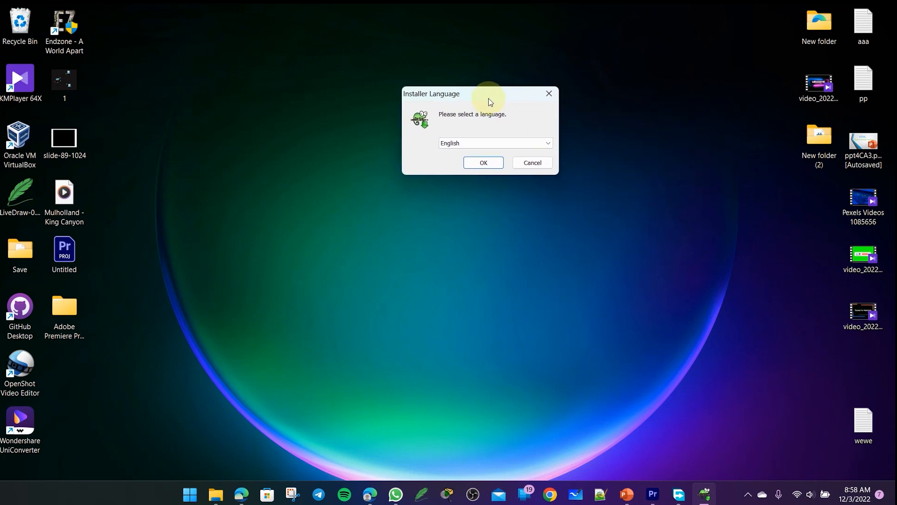
click(484, 163)
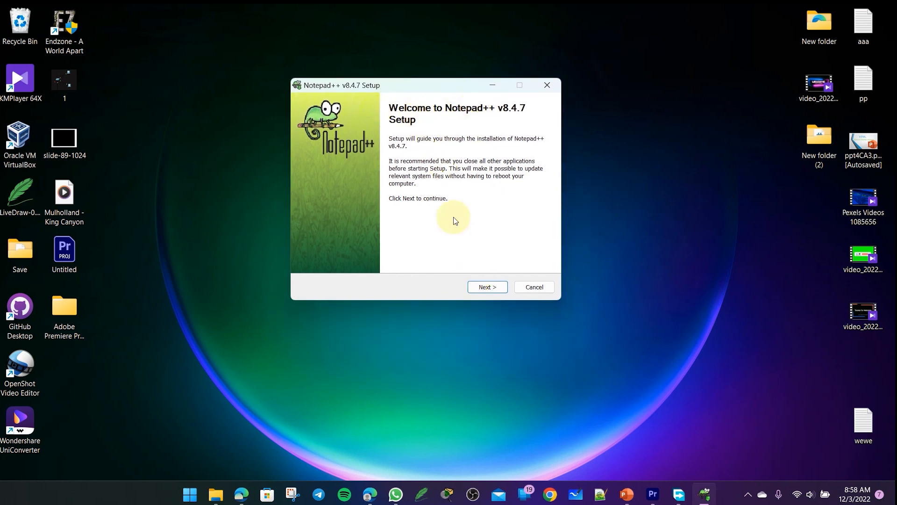
click(491, 289)
click(491, 288)
click(491, 287)
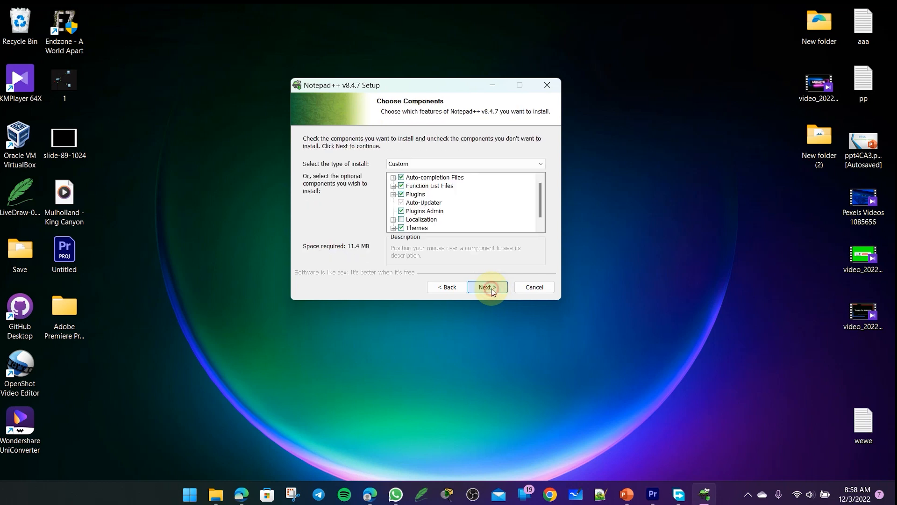
Install Notepad++ with the preset components and a desktop shortcut, finish without running it, and open it from that shortcut.
click(490, 288)
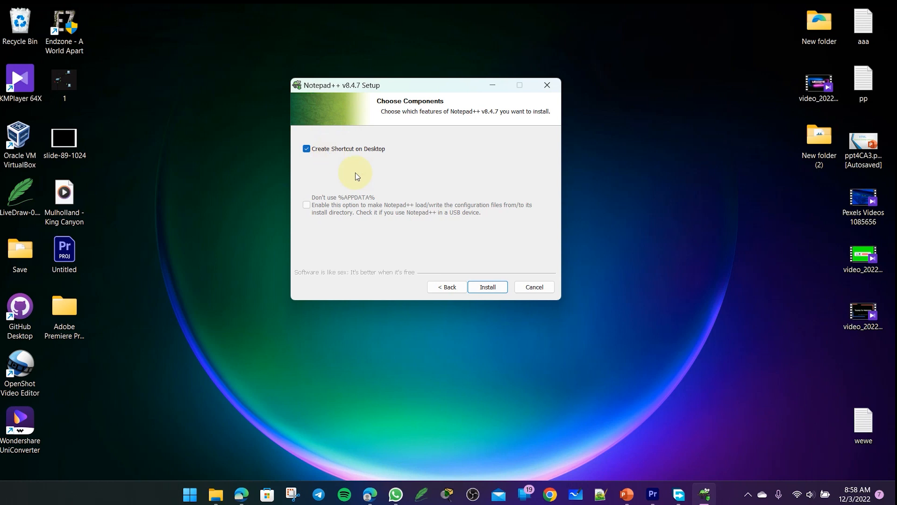
click(487, 286)
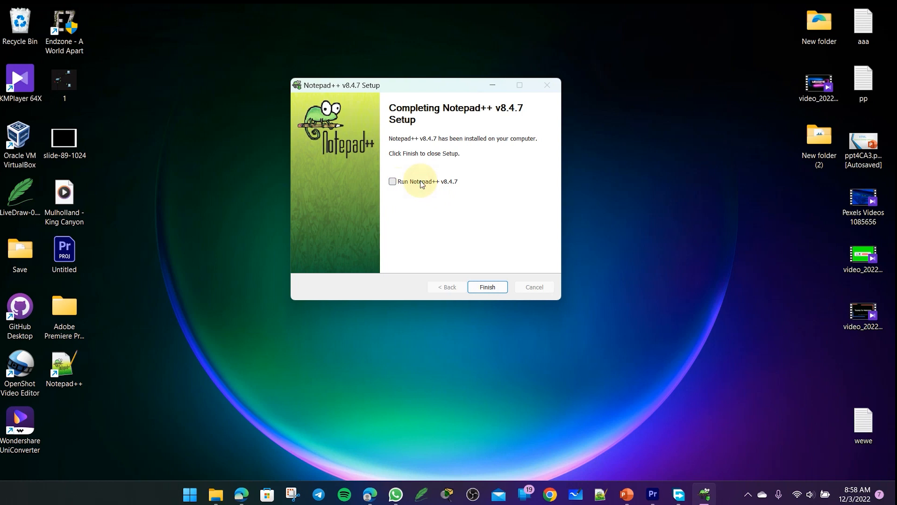
click(496, 289)
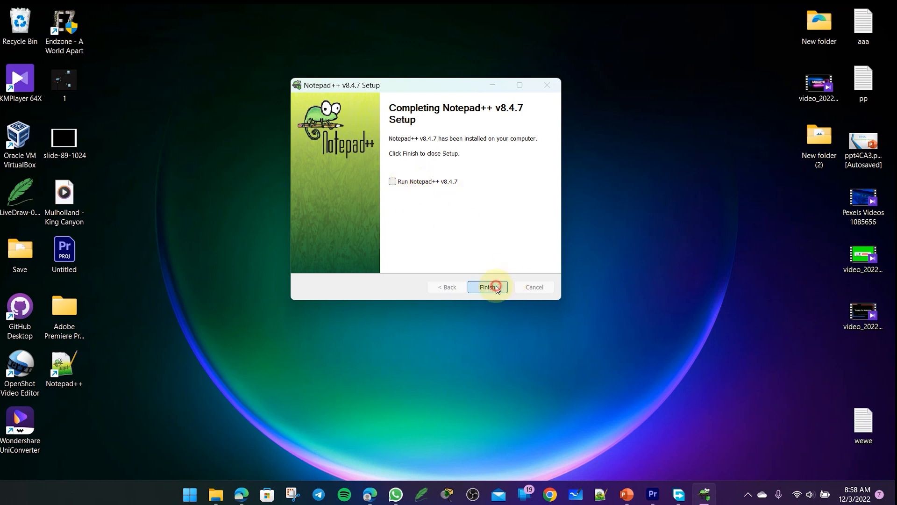
double_click(73, 366)
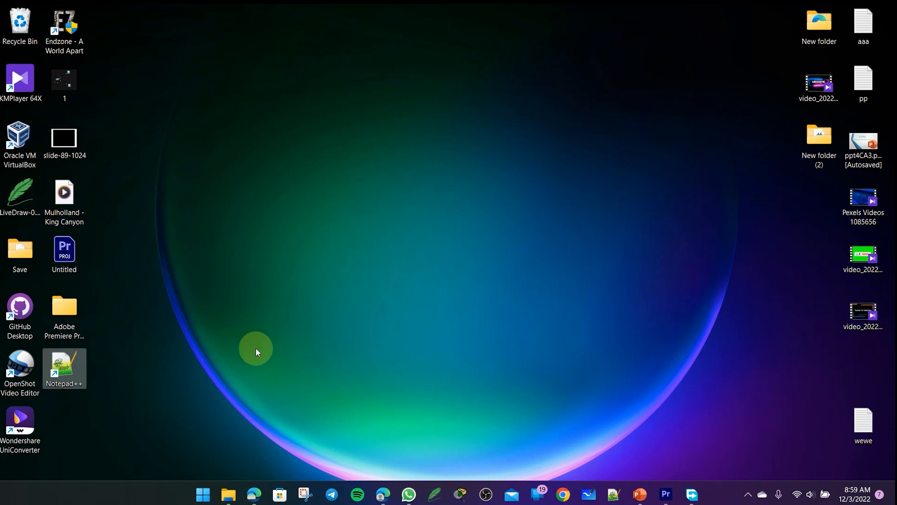
click(254, 494)
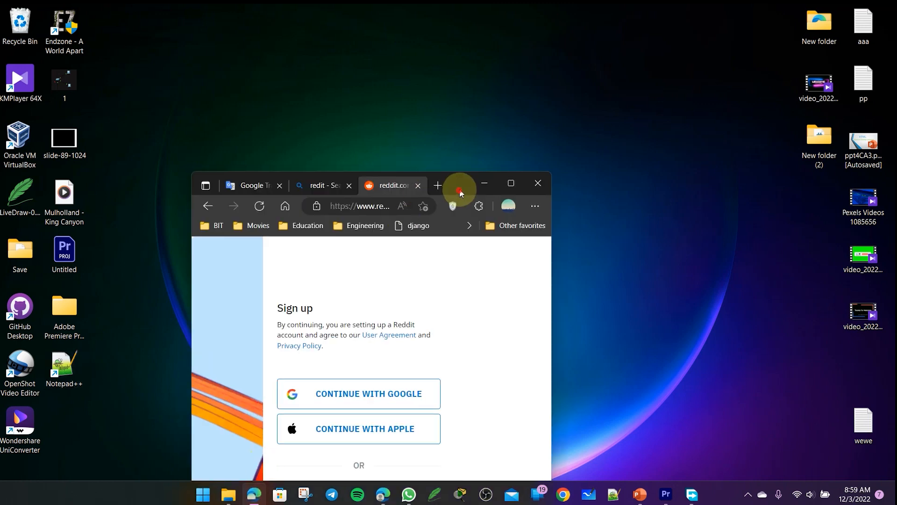
double_click(460, 192)
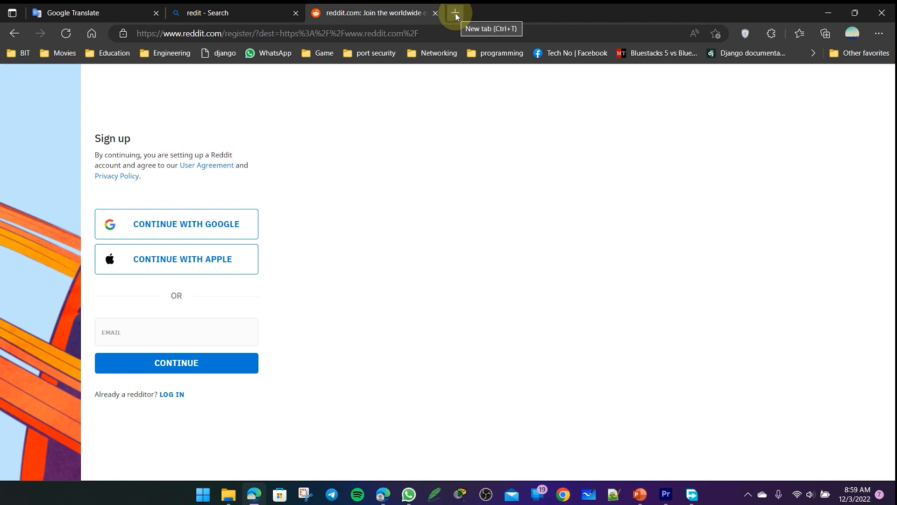
click(456, 14)
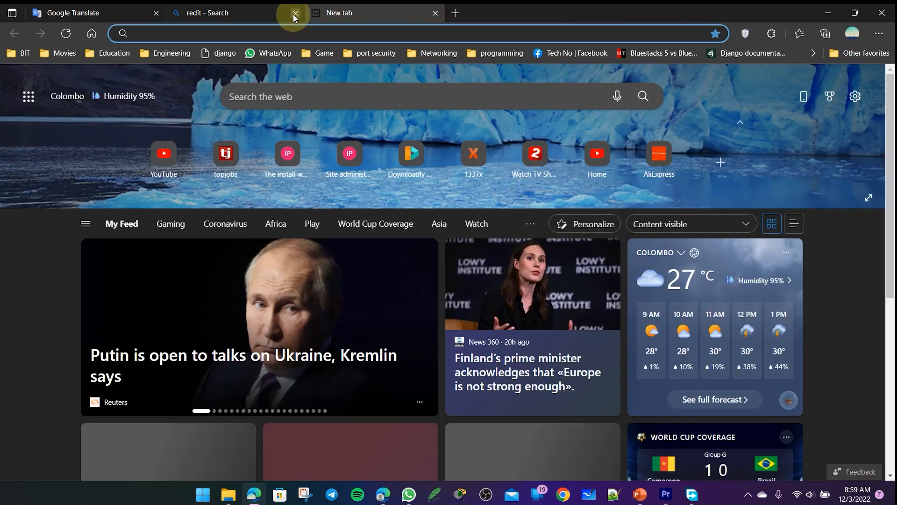
click(295, 13)
click(881, 12)
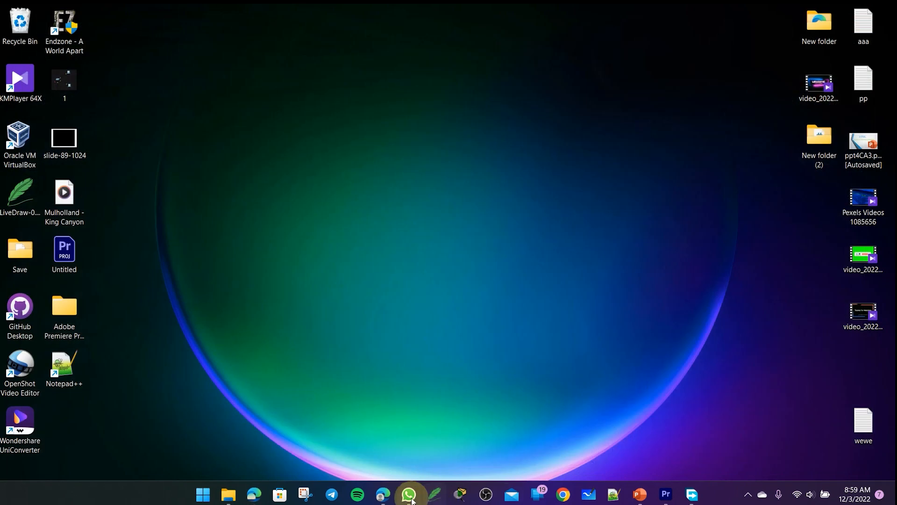
Return to the browser window with the Notepad++ download and search the web for "google chrome" in a new tab.
click(383, 494)
click(594, 11)
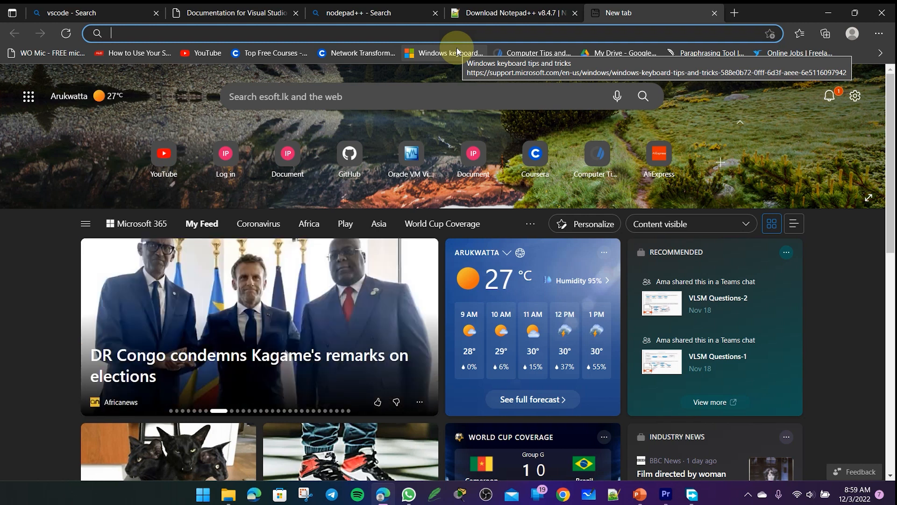
text(google )
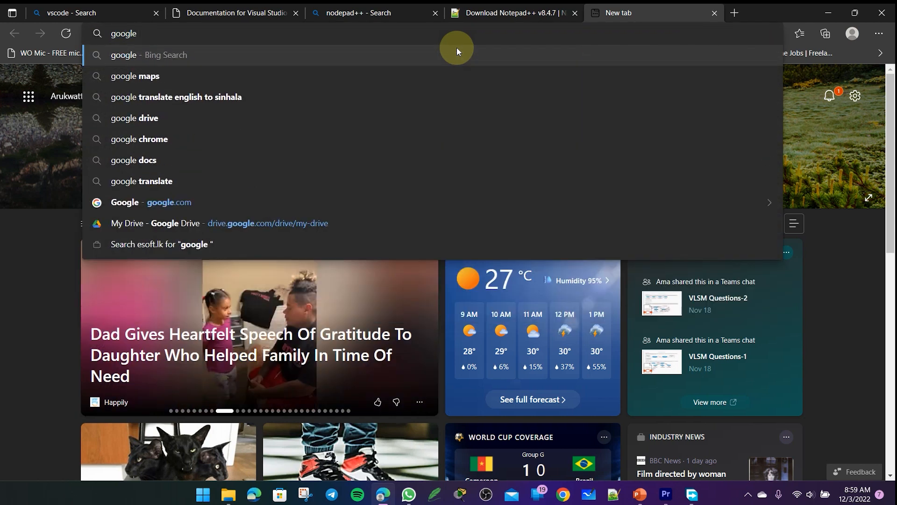
text(chrome)
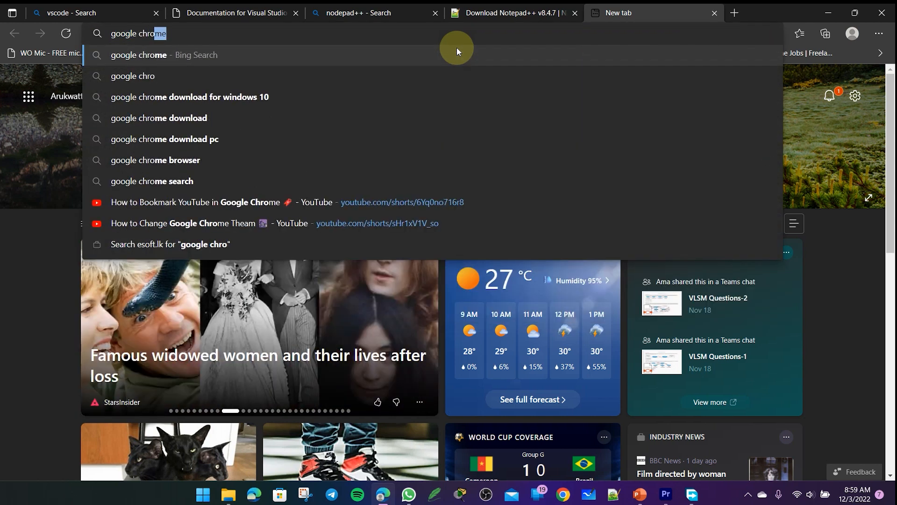
key(Return)
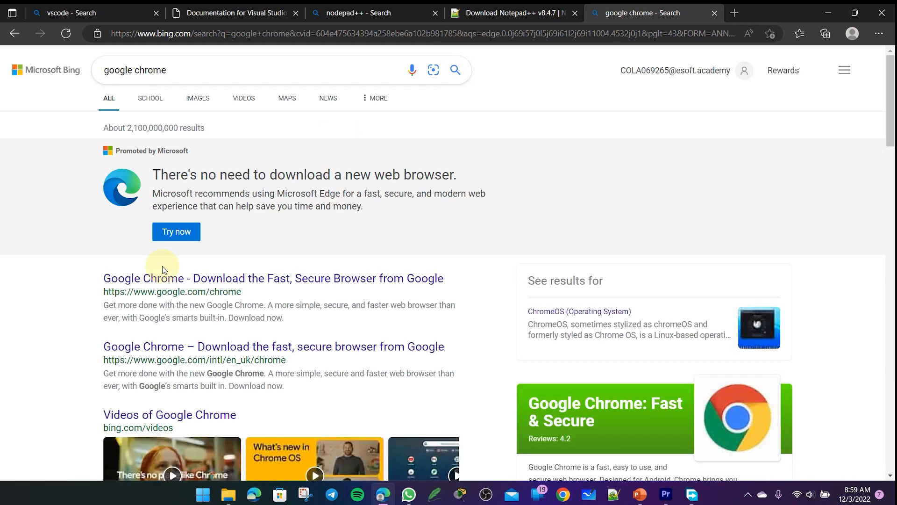
Open the official google.com/chrome download result in a separate tab and view it.
right_click(268, 284)
click(370, 64)
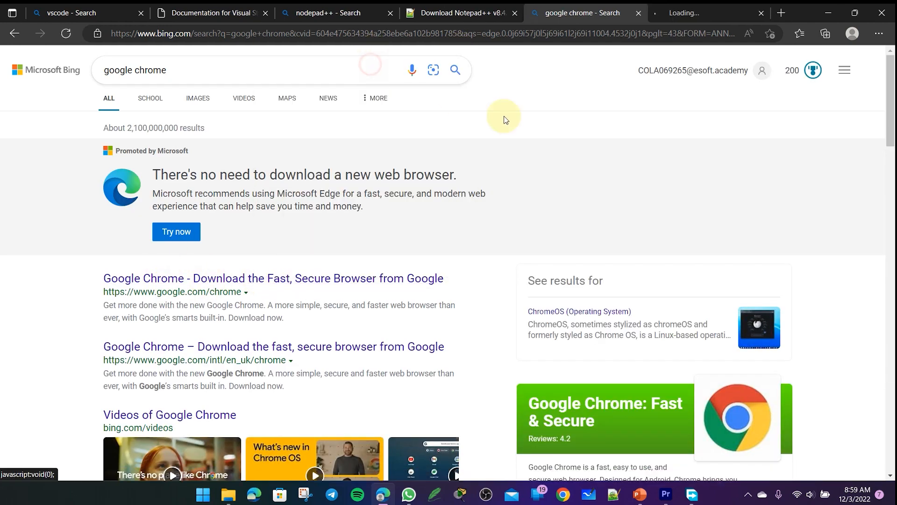
click(714, 9)
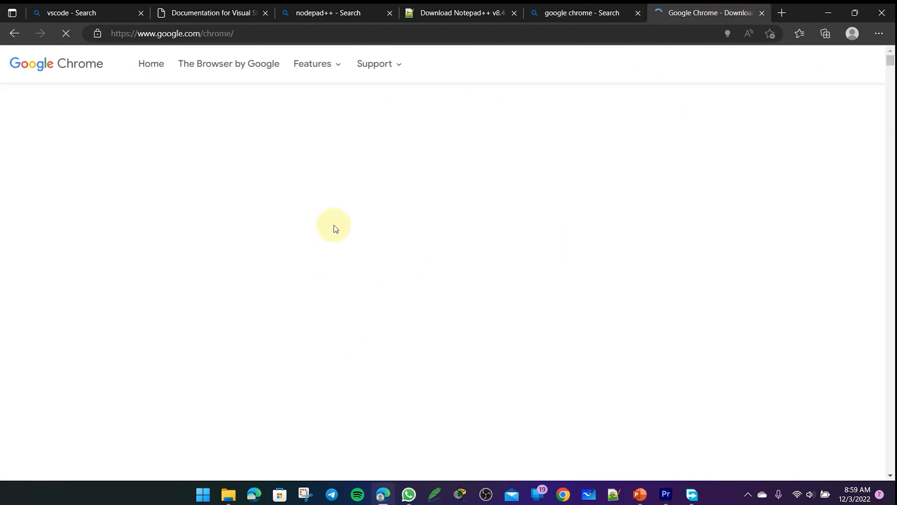
click(867, 52)
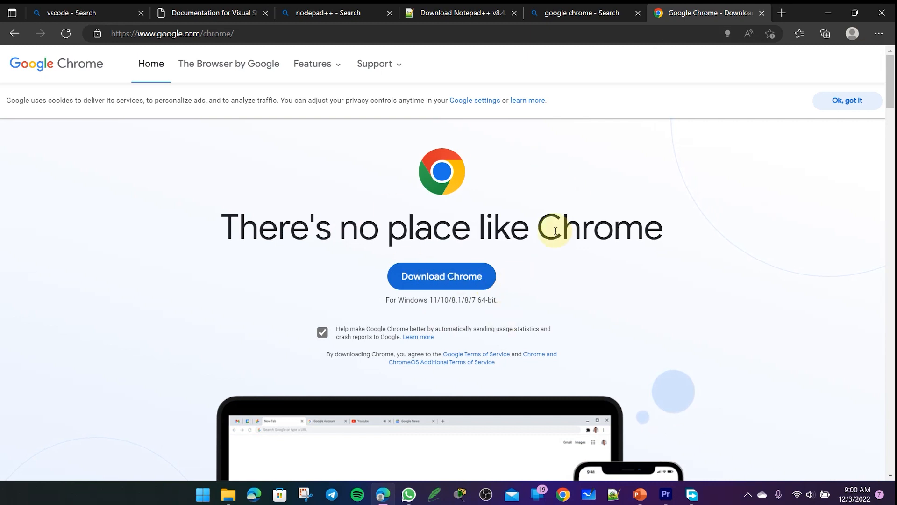
Open the already installed Google Chrome for a brief look, close it, and view the Chrome download page.
click(563, 496)
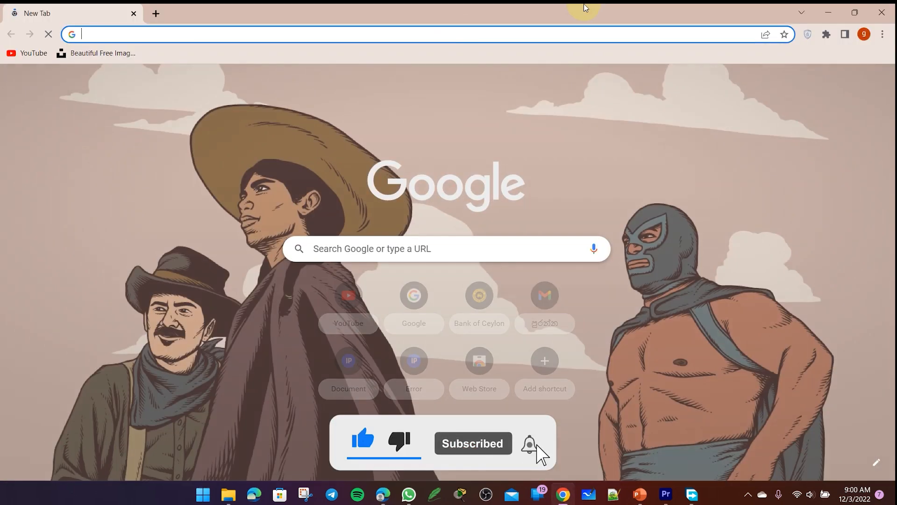
drag(585, 6, 470, 103)
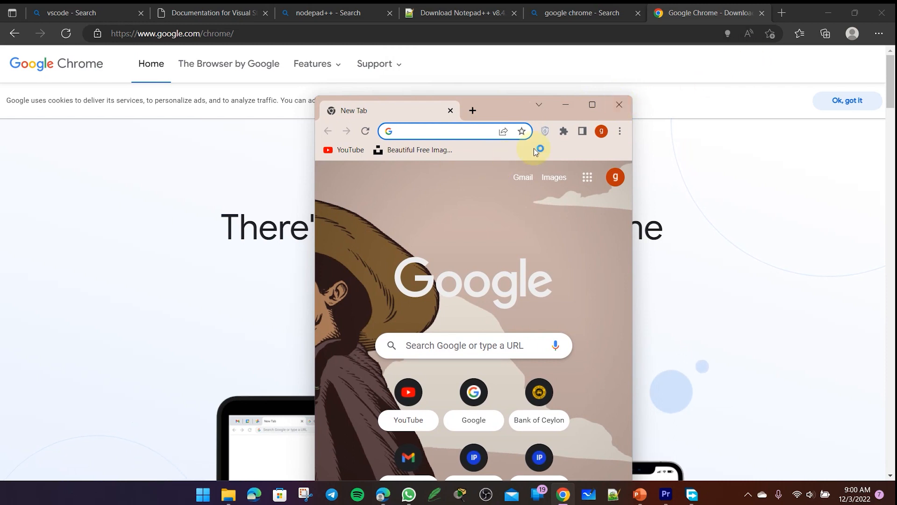
click(626, 107)
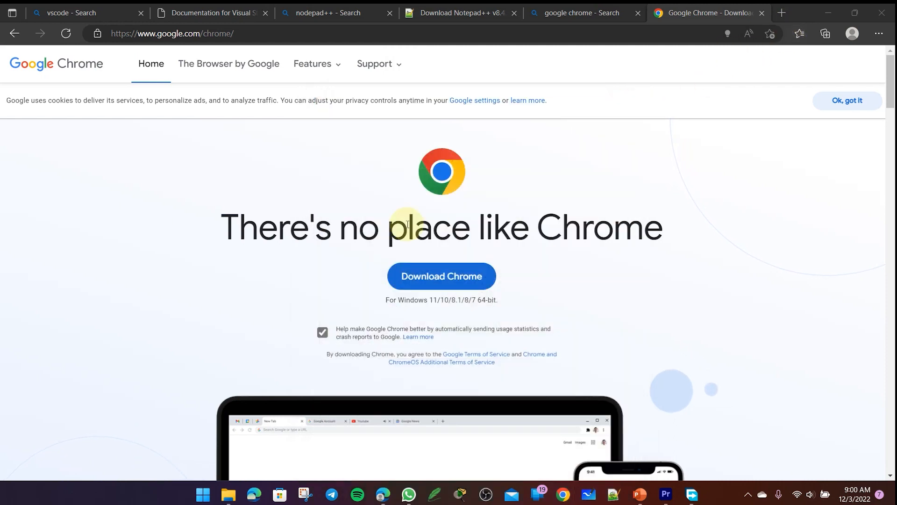
scroll(467, 234, down, 5)
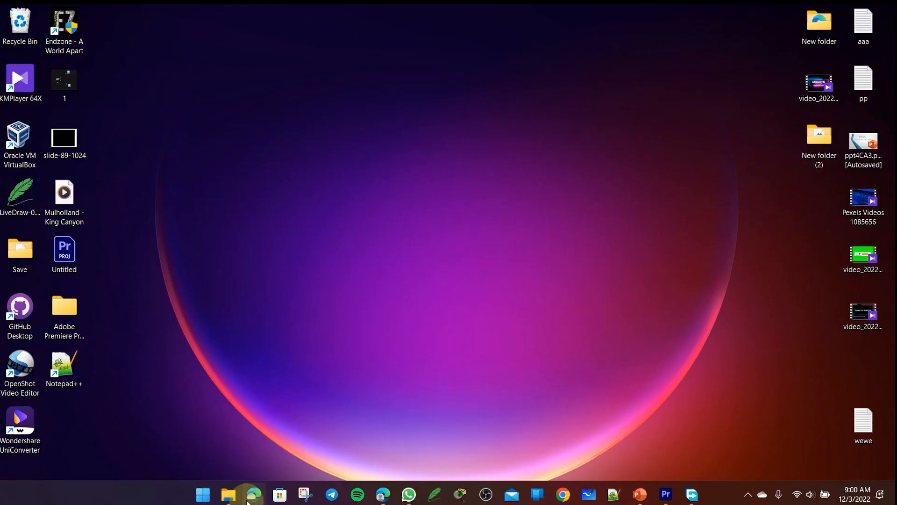
Search Windows for Visual Studio Code and launch it.
click(203, 494)
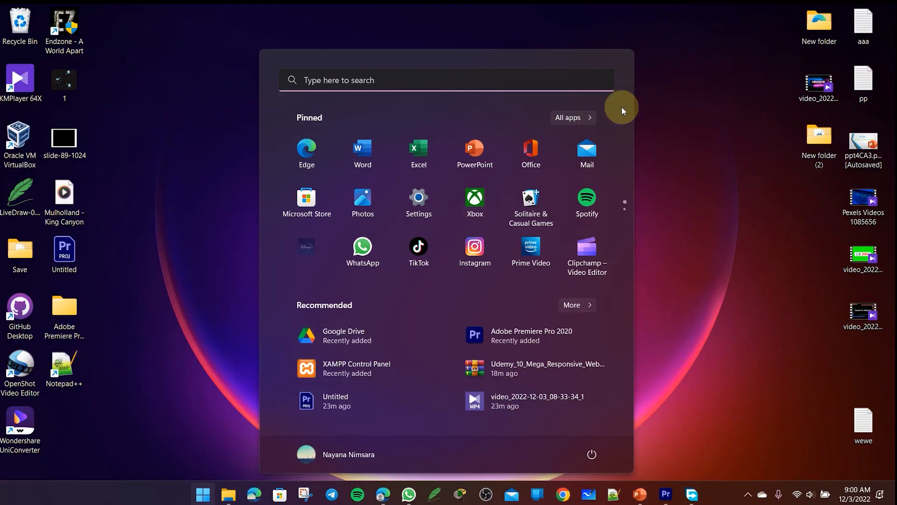
text(visual Studio Code)
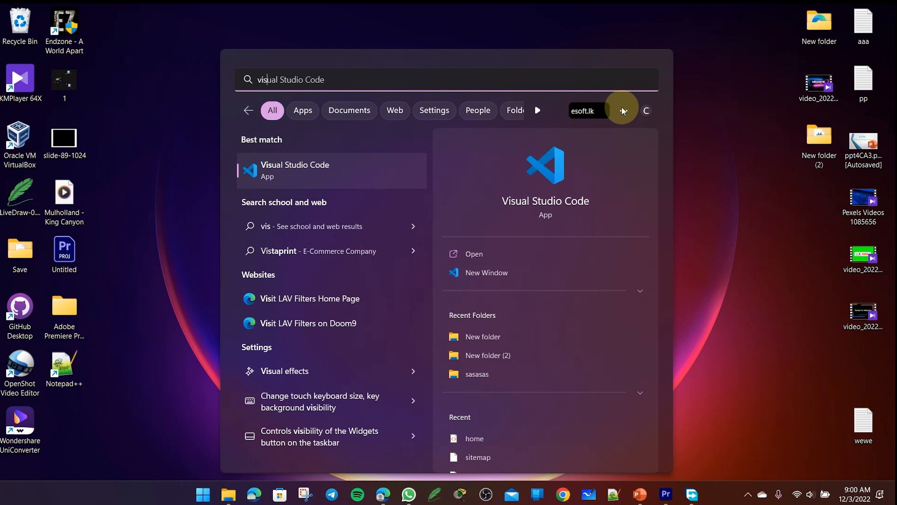
key(Return)
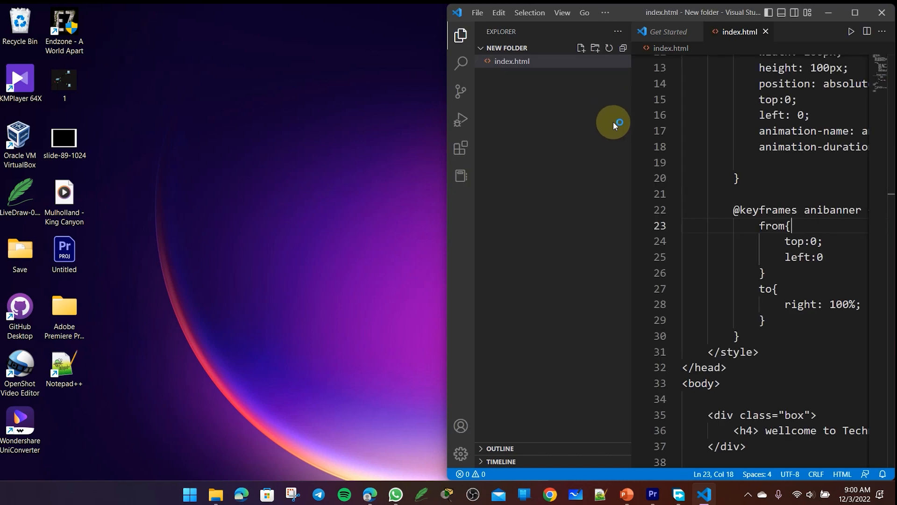
Clear the contents of index.html and delete the file from the New Folder project.
key(ctrl+a)
key(BackSpace)
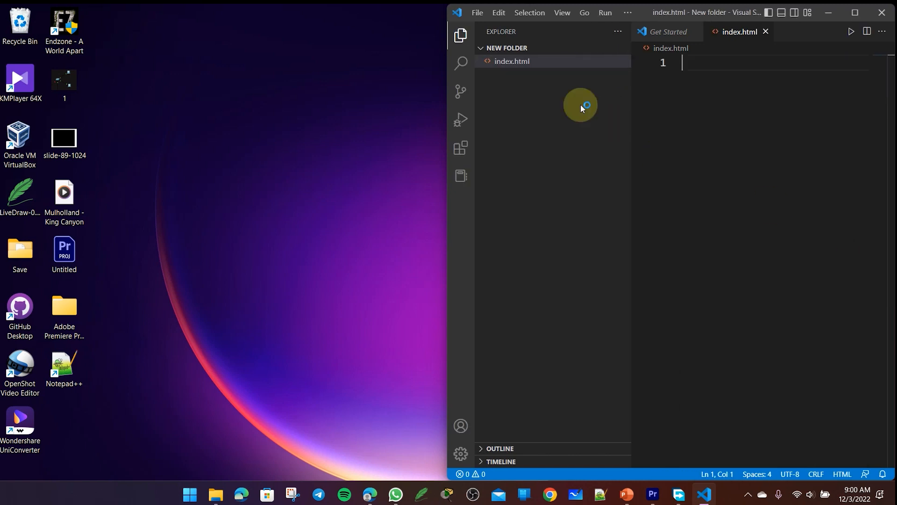
right_click(518, 63)
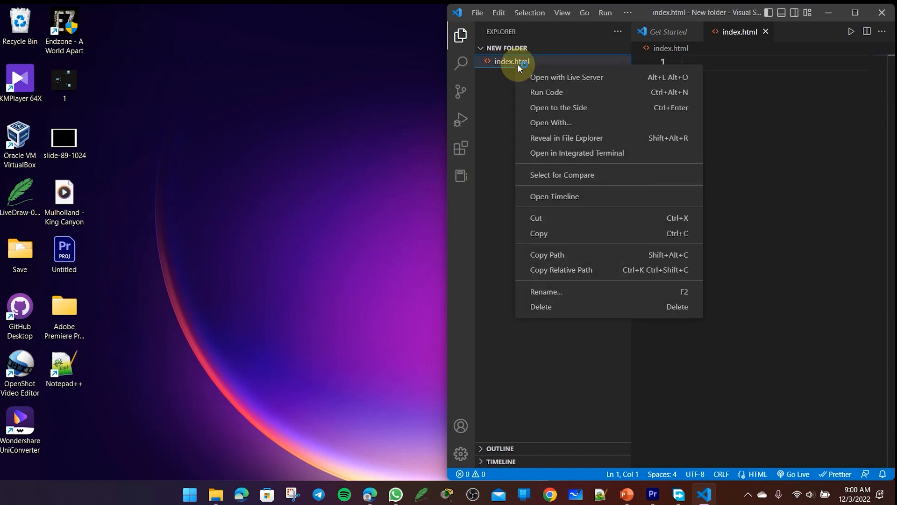
click(561, 304)
click(467, 258)
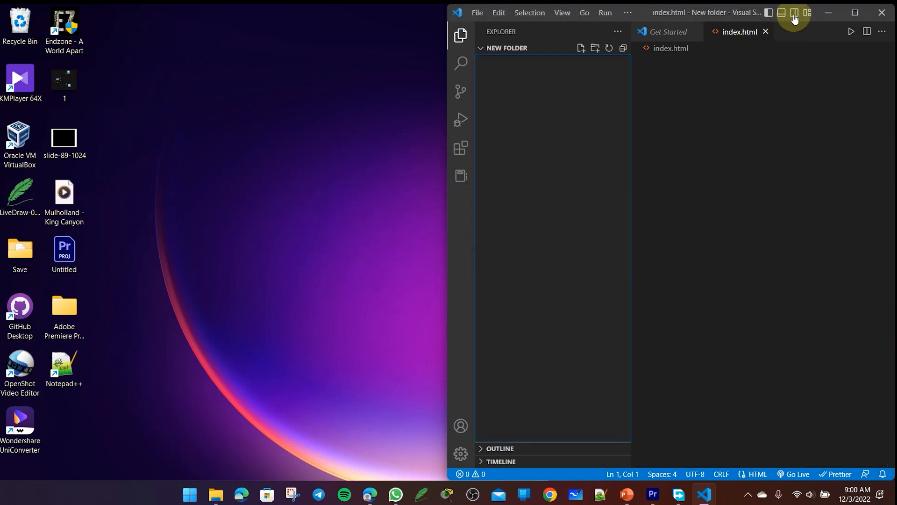
Maximize the Visual Studio Code window and look through the commands in its main menus.
drag(713, 12, 401, 2)
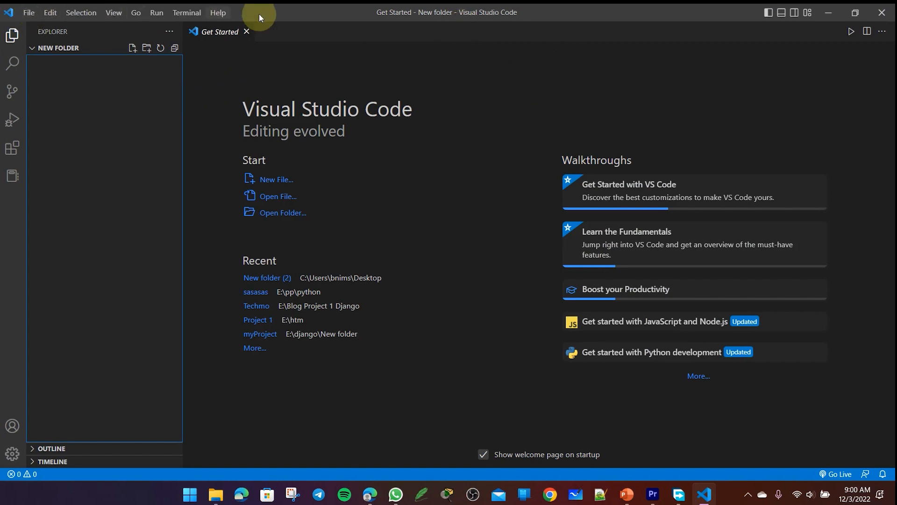
click(29, 13)
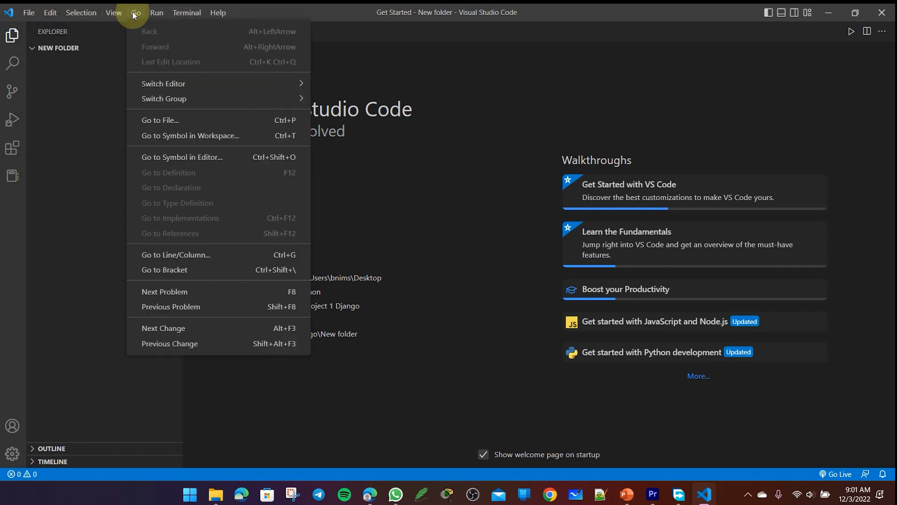
mouse_move(184, 14)
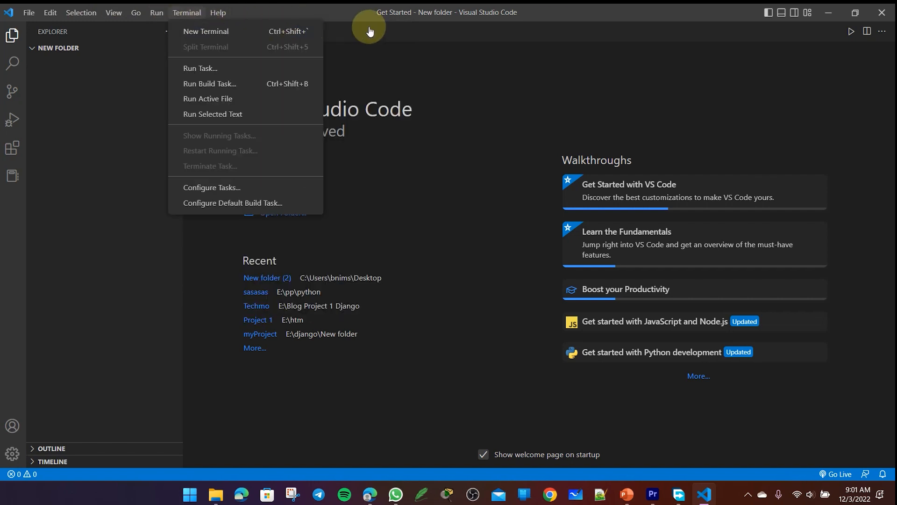
click(1, 202)
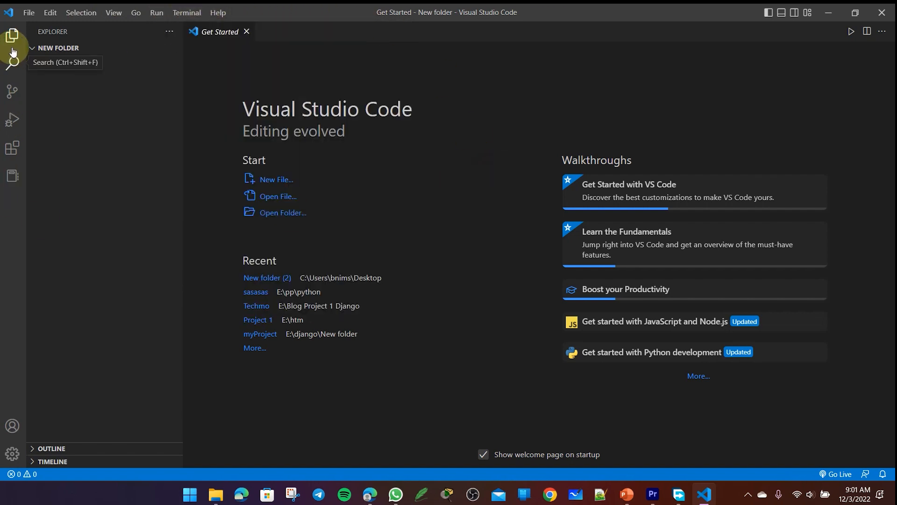
Look over the installed extensions, search the marketplace for "live server" and view the Live Server extension's details.
click(9, 152)
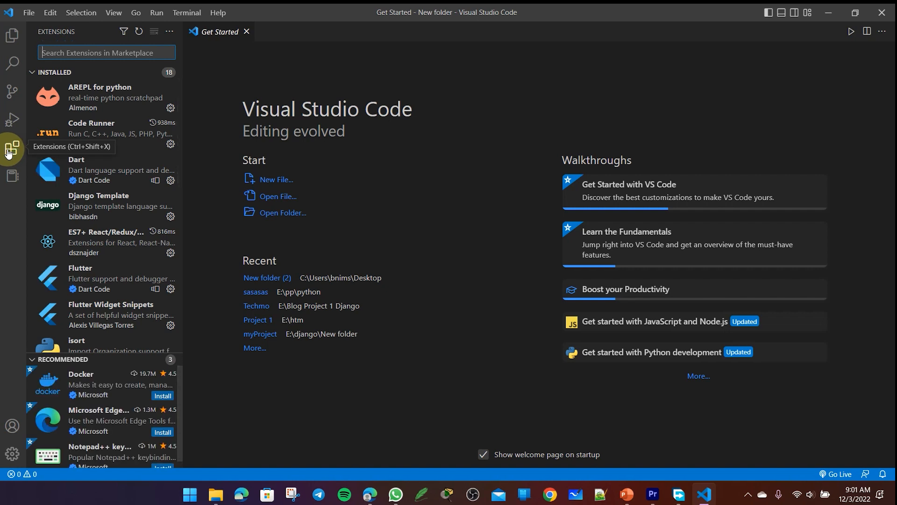
scroll(89, 187, down, 3)
scroll(89, 194, up, 3)
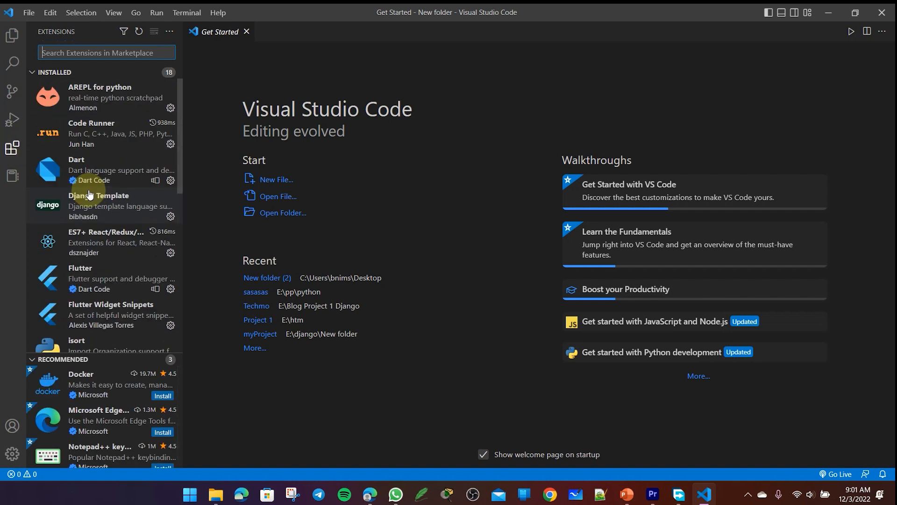
mouse_move(70, 159)
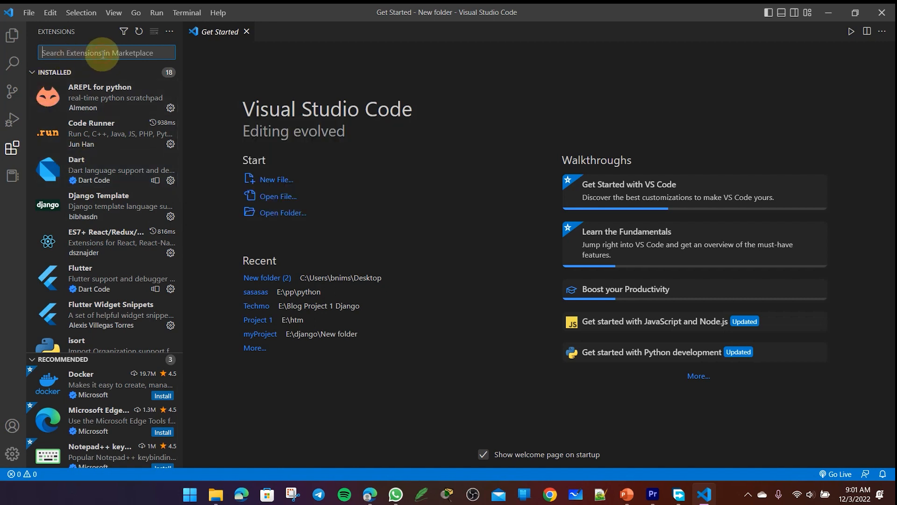
text(live server)
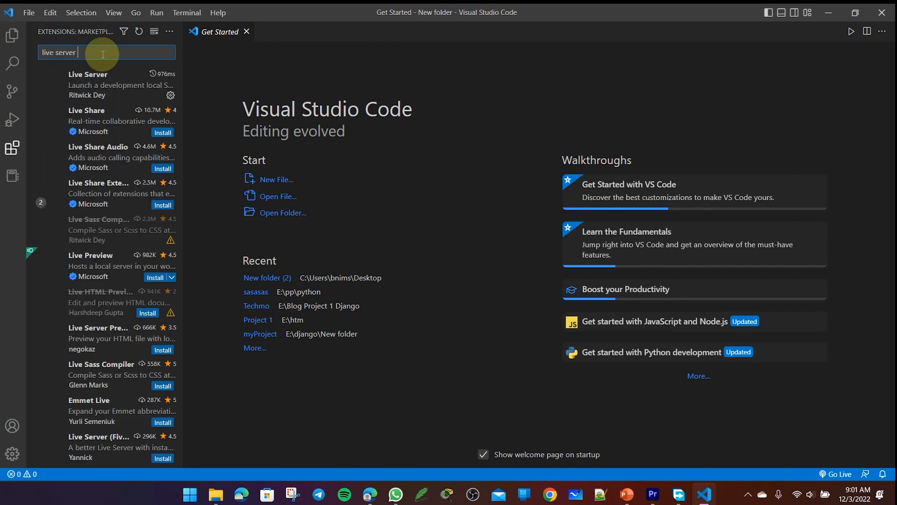
click(96, 80)
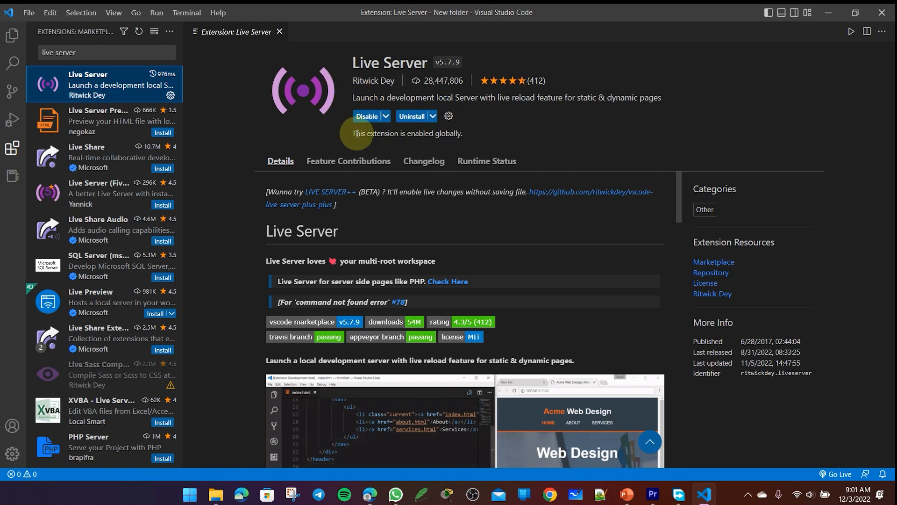
click(417, 72)
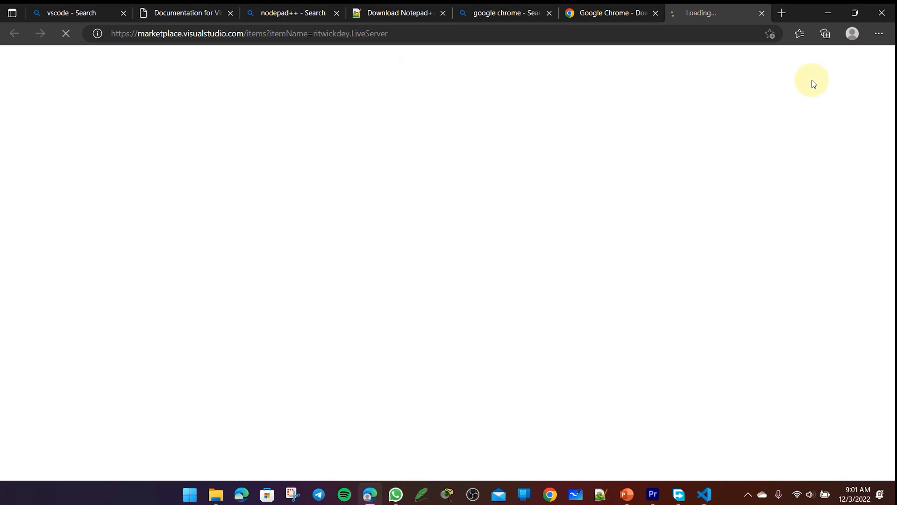
click(762, 13)
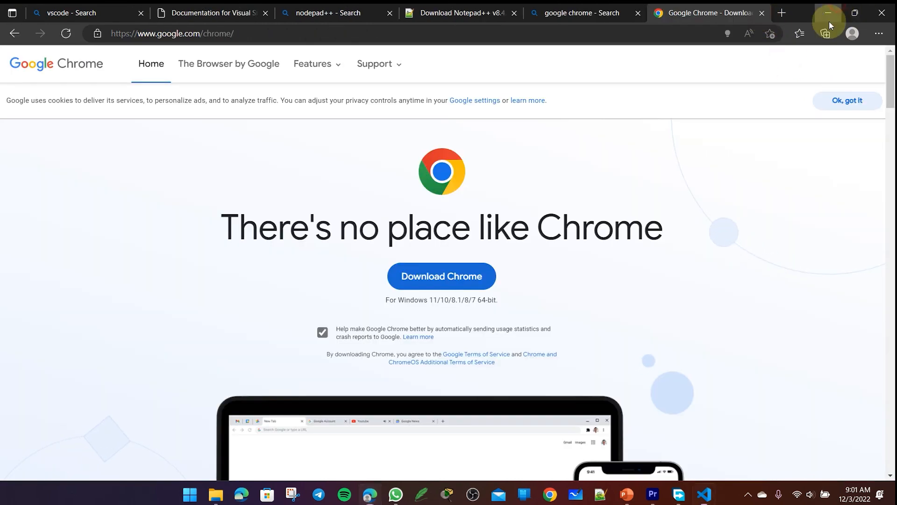
click(828, 19)
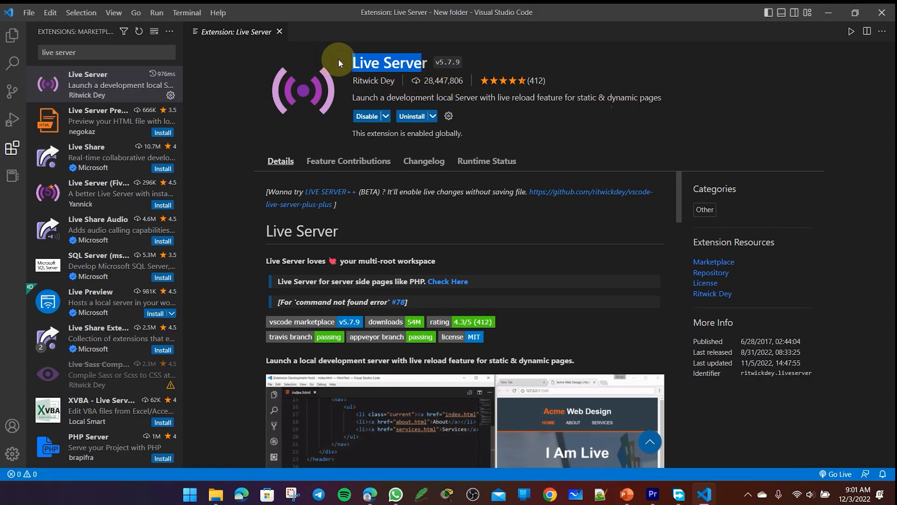
click(509, 56)
Replace the extension search text with "mat" to look for Material theme extensions.
click(58, 52)
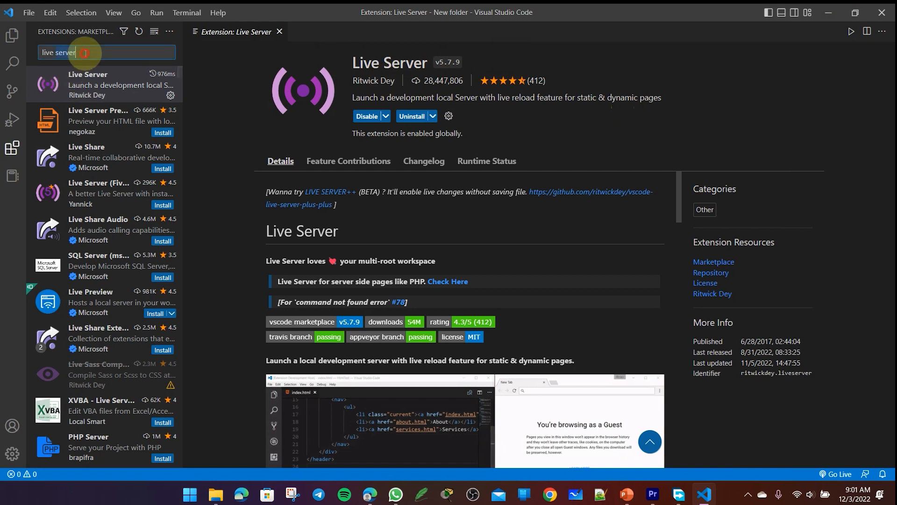
key(ctrl+a)
text(met)
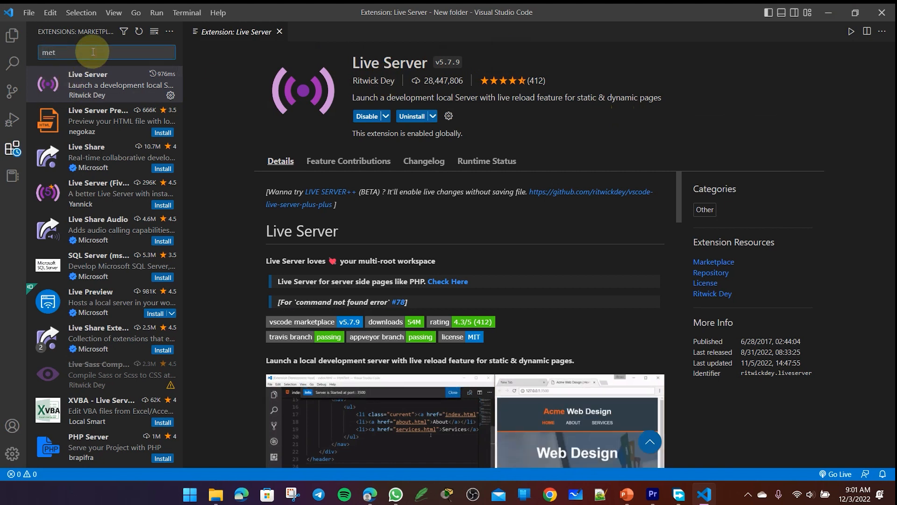
text(i)
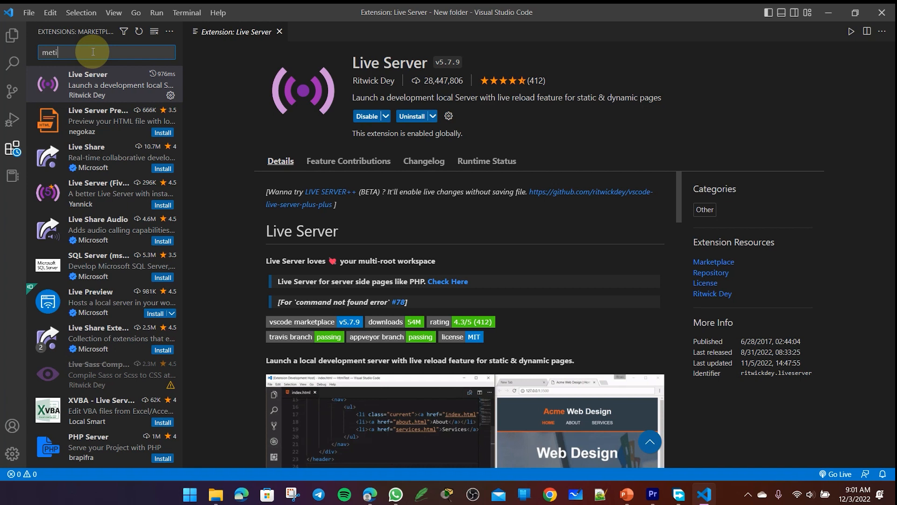
key(BackSpace)
key(BackSpace)
key(BackSpace)
text(at)
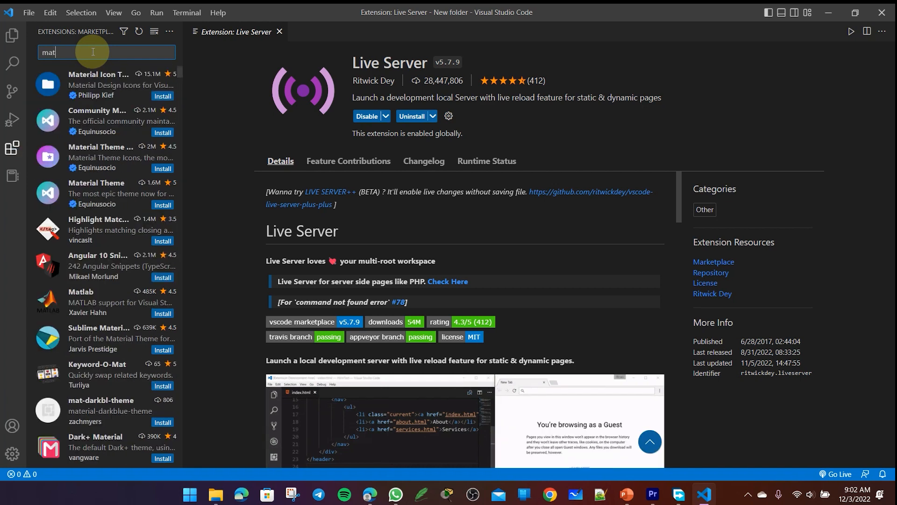
View the details of the Material Icon Theme and Material Theme Icons extensions.
click(105, 84)
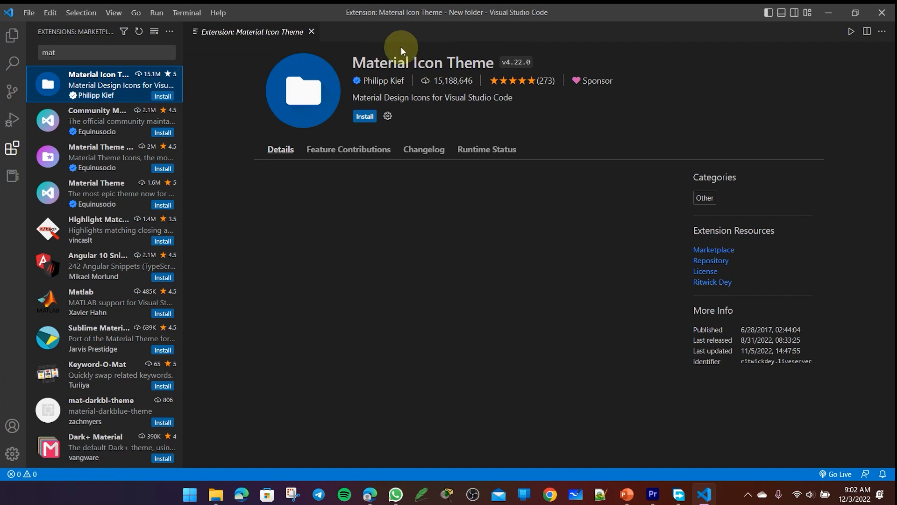
click(101, 156)
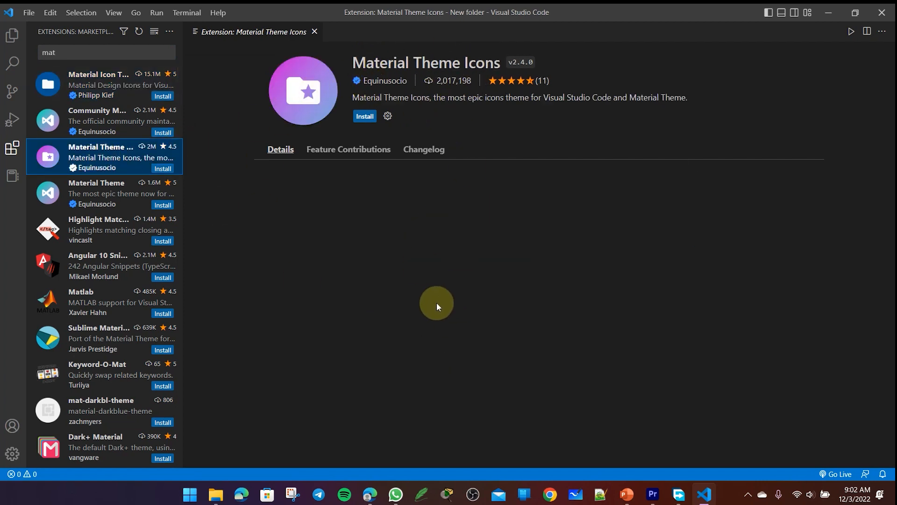
scroll(395, 264, down, 5)
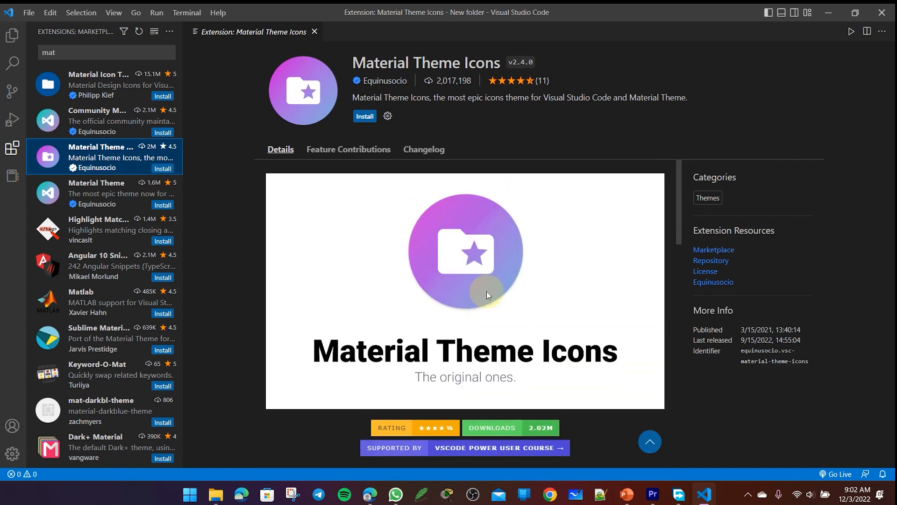
Install the Material Theme extension by Equinusocio and read through its details page.
click(98, 187)
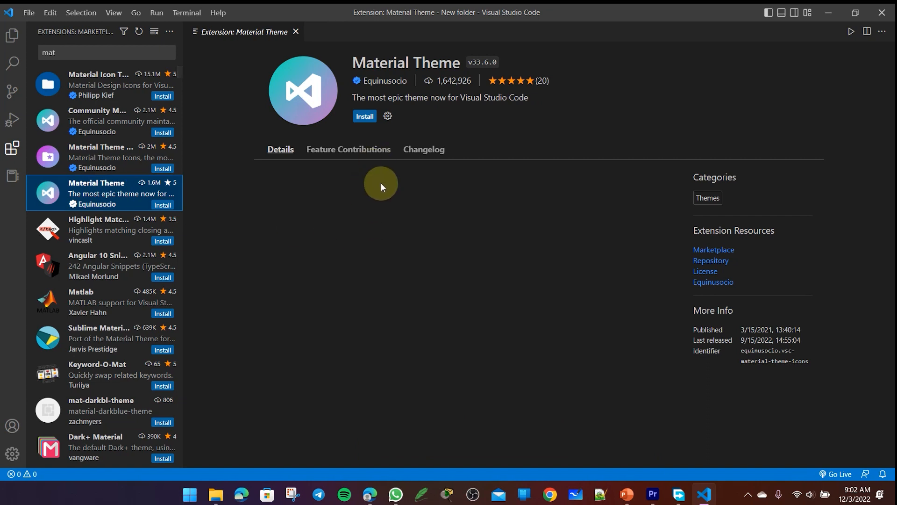
click(363, 116)
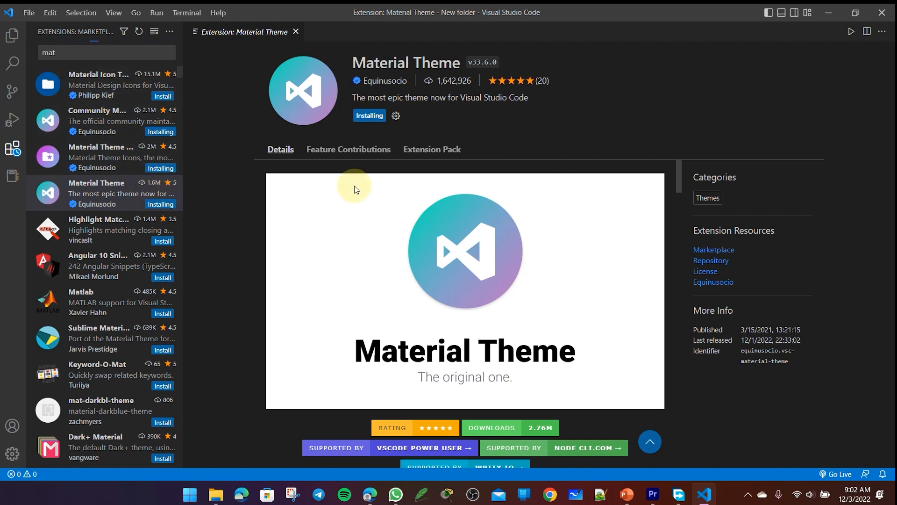
scroll(396, 214, down, 5)
scroll(397, 216, down, 5)
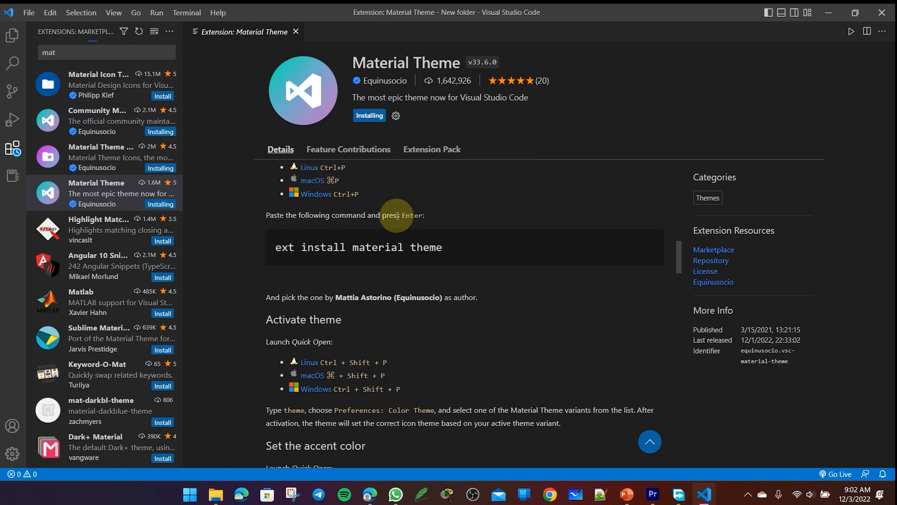
scroll(396, 215, down, 3)
scroll(396, 215, up, 8)
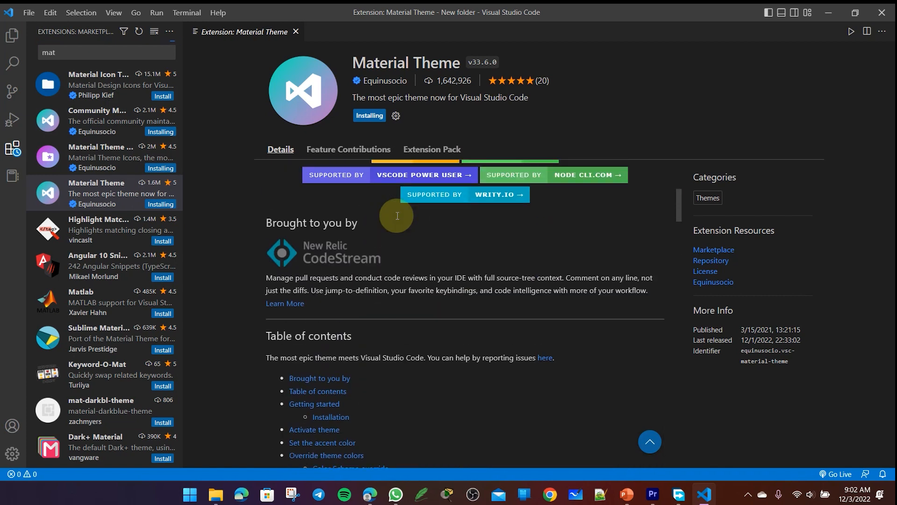
scroll(397, 216, up, 5)
scroll(397, 216, down, 5)
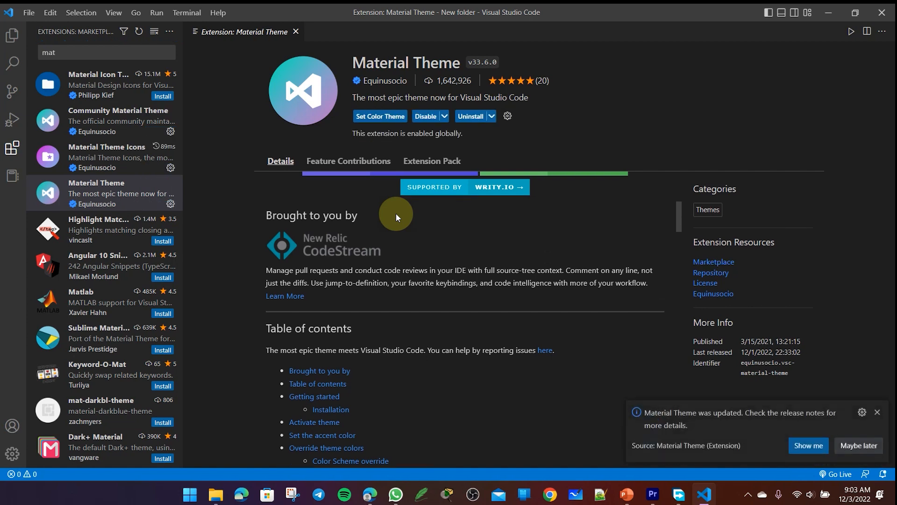
Apply the Material Theme Darker color theme from the Material Theme extension.
click(379, 116)
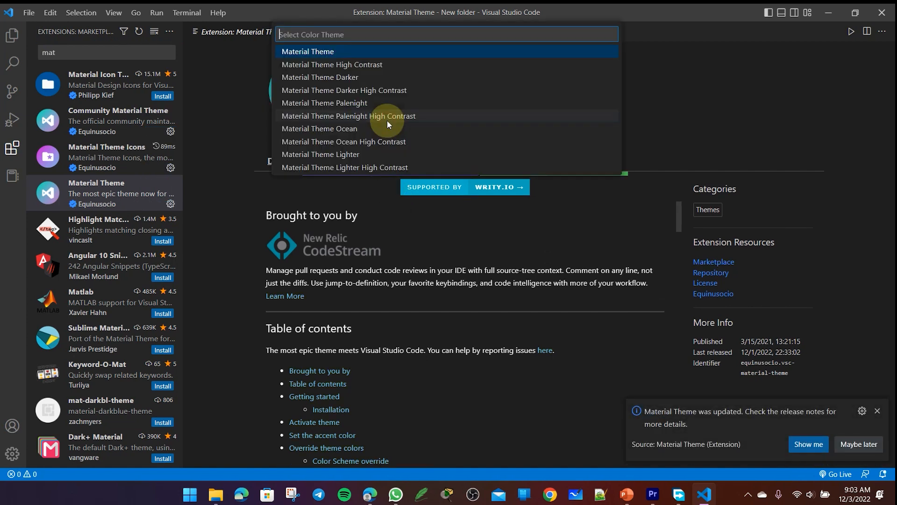
key(Escape)
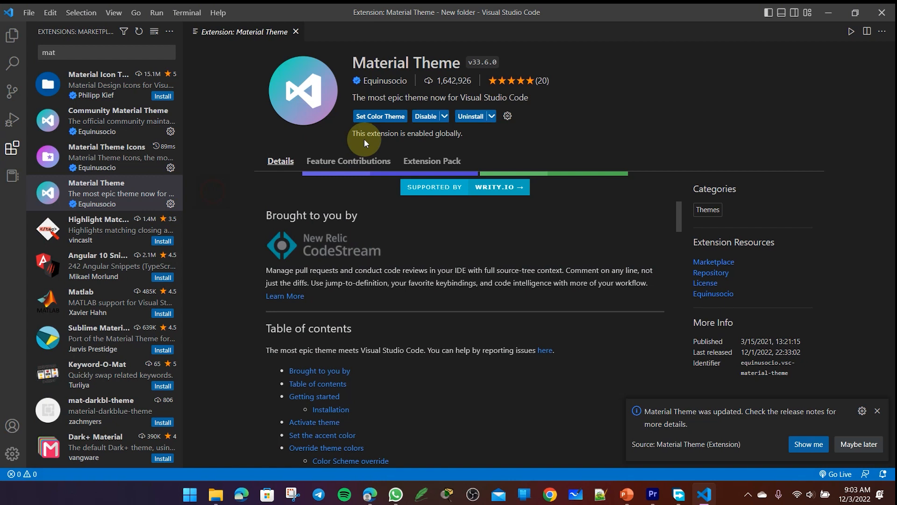
click(385, 117)
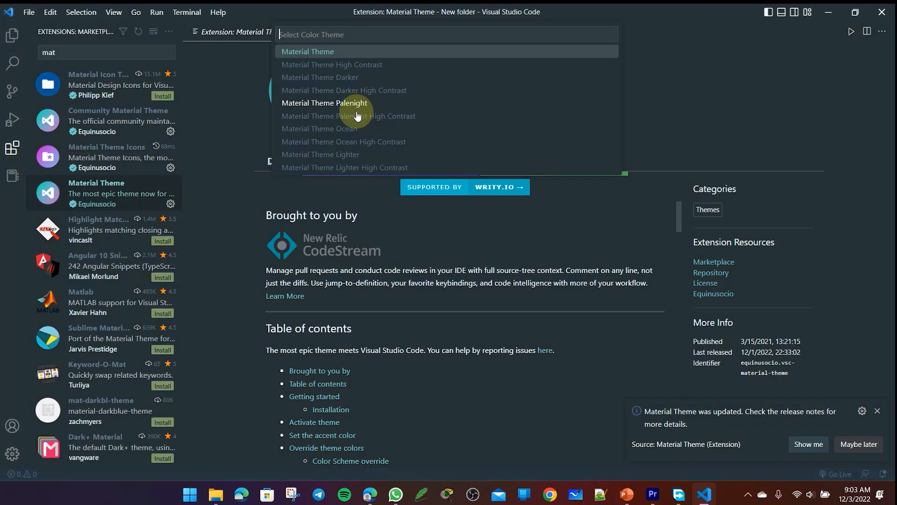
click(351, 77)
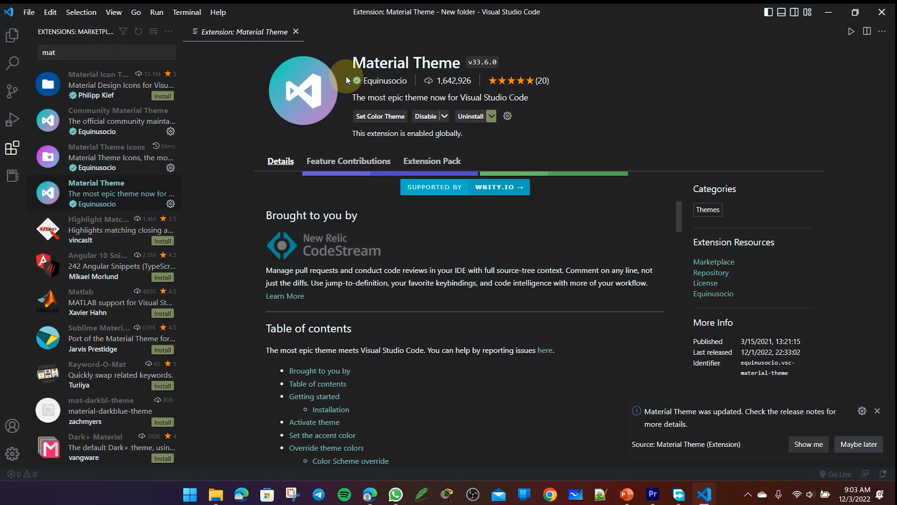
Set the editor's color theme to Material Theme Ocean.
click(379, 117)
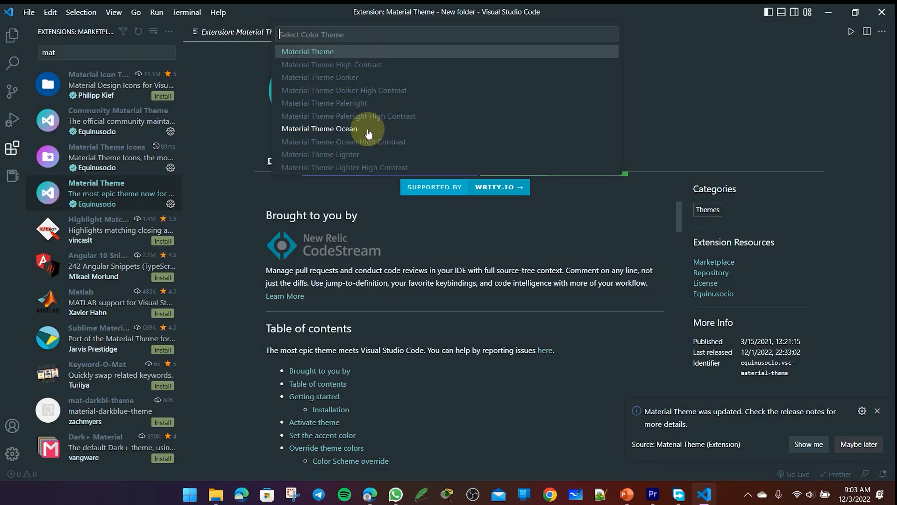
click(367, 129)
drag(418, 11, 420, 2)
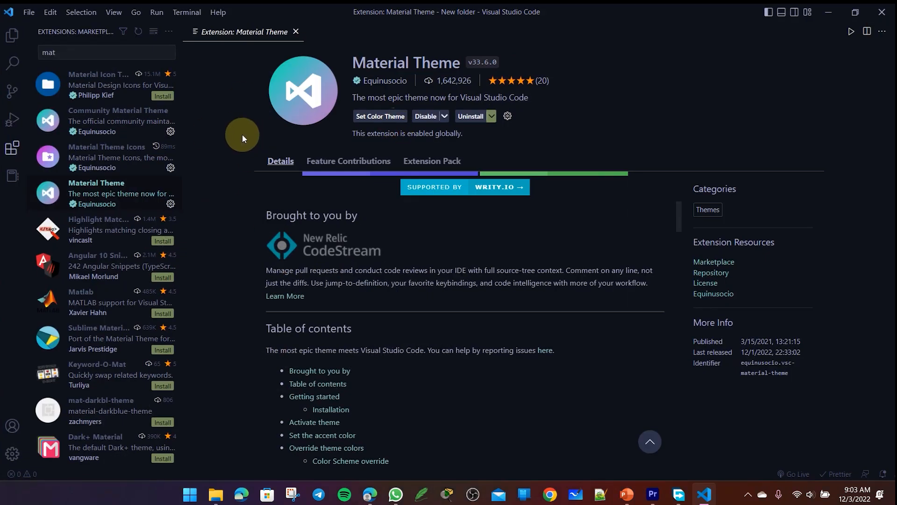
Hide the side bar and open the Settings editor.
mouse_move(119, 150)
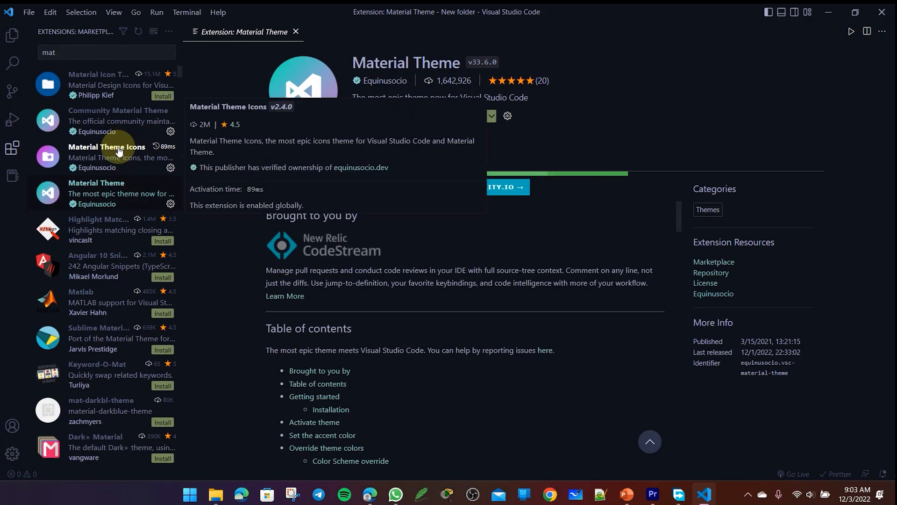
key(ctrl+b)
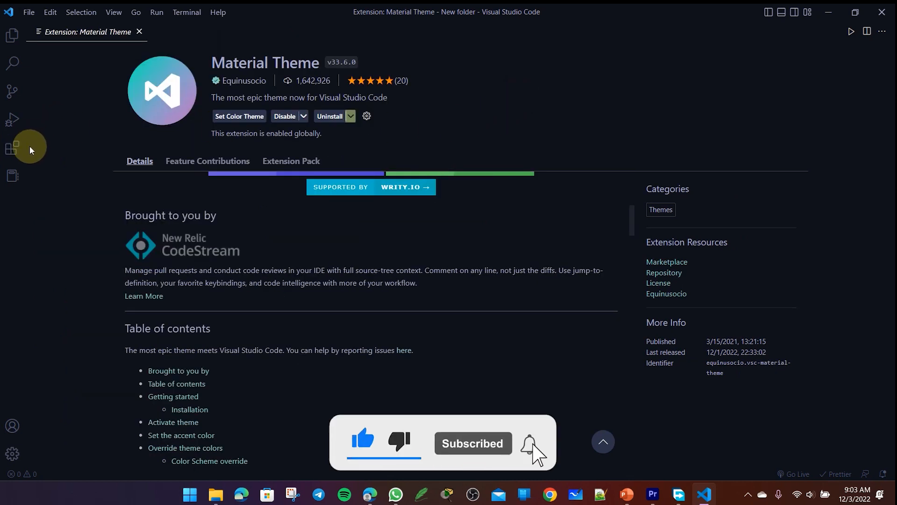
click(27, 10)
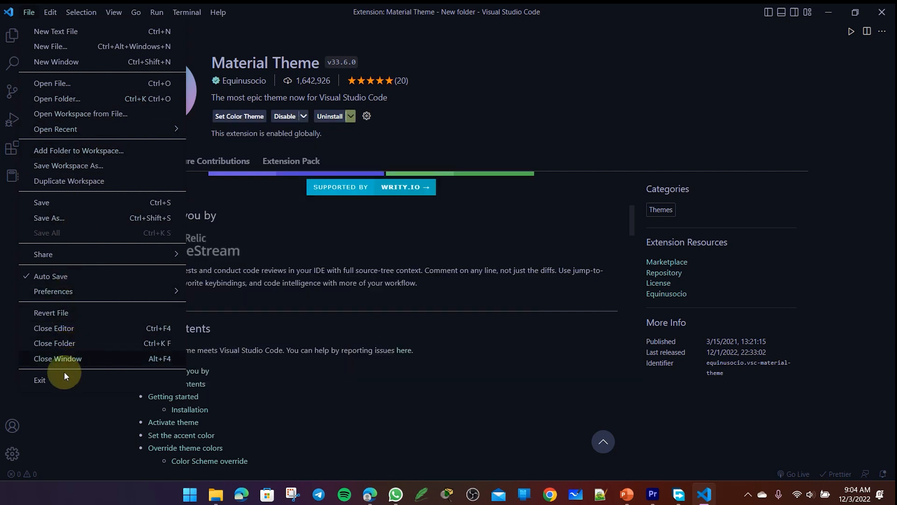
click(13, 453)
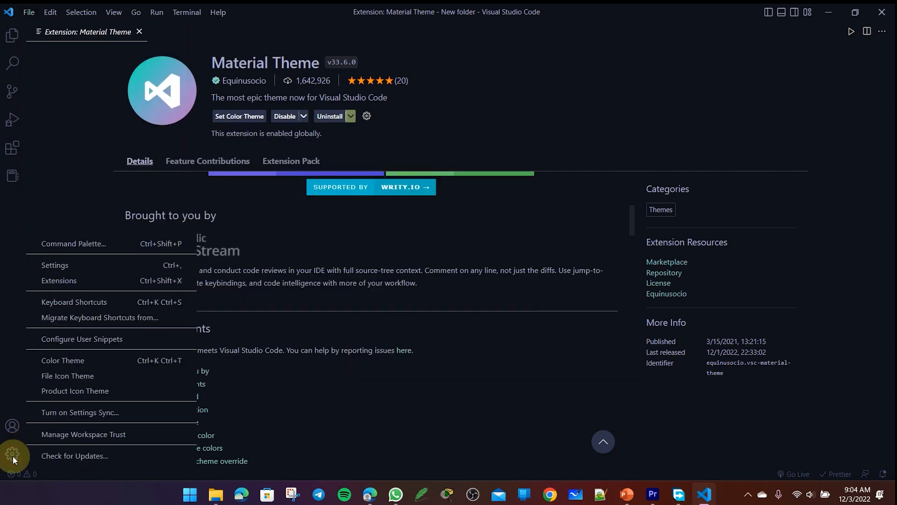
click(95, 265)
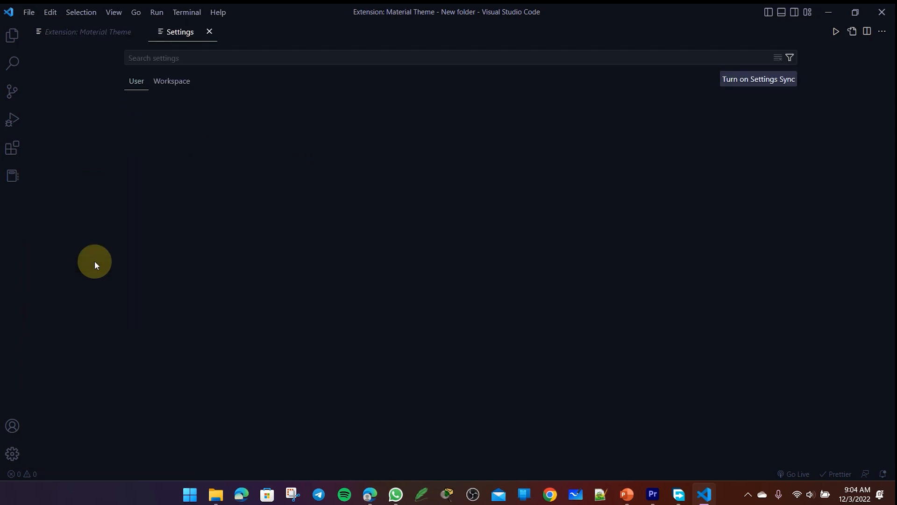
Examine the editor's font size and font family settings among the commonly used user settings.
click(282, 223)
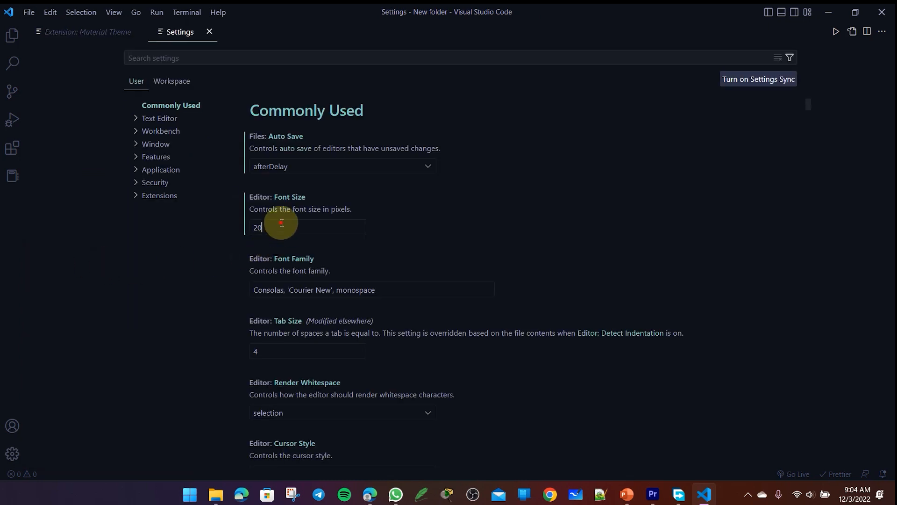
click(257, 226)
click(272, 227)
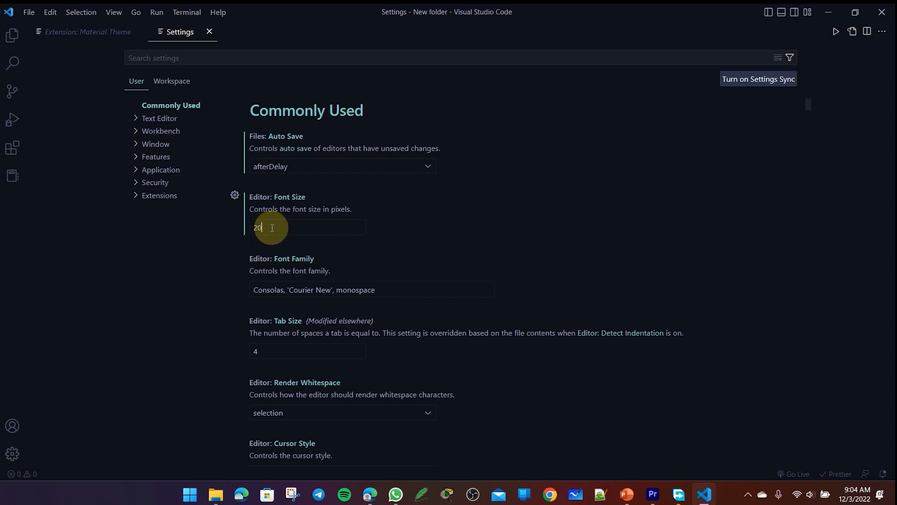
click(315, 290)
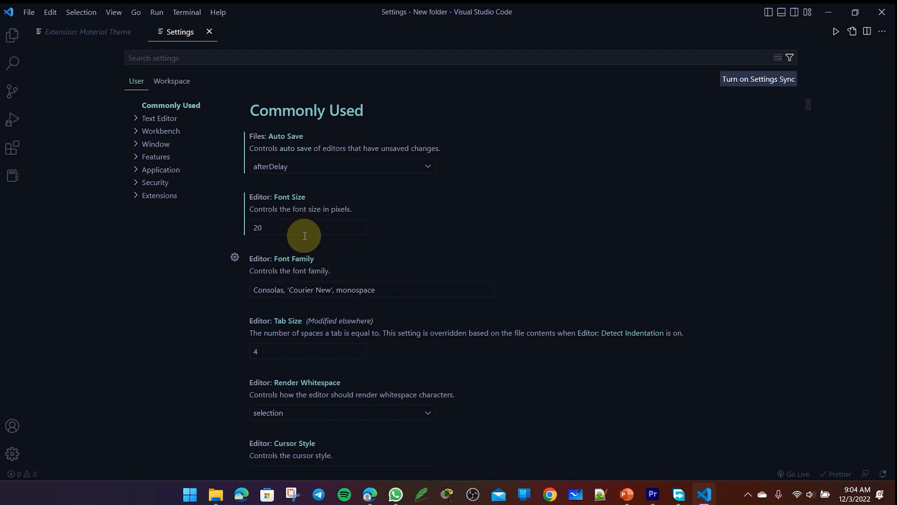
click(281, 230)
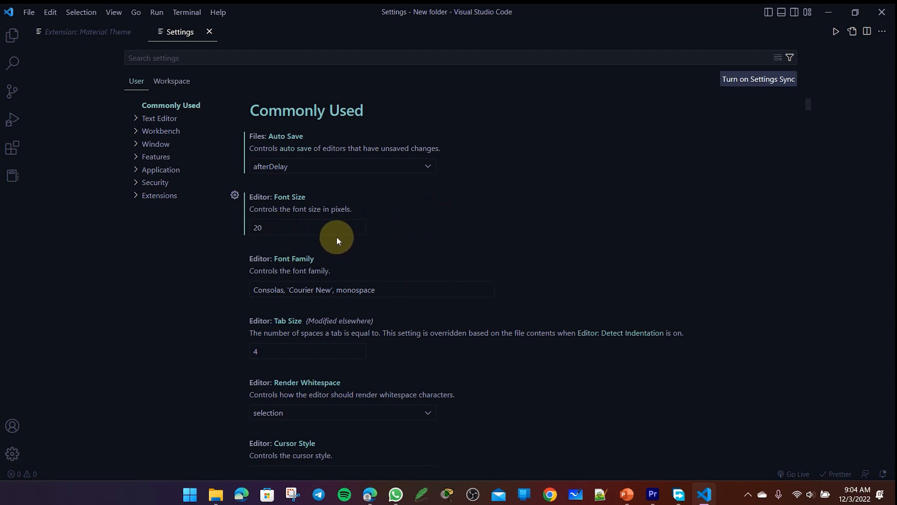
click(273, 224)
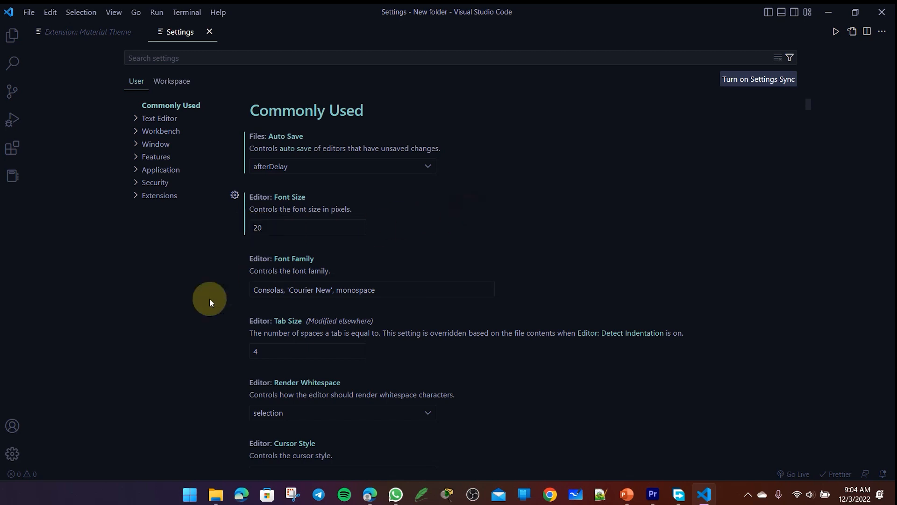
Close the Settings editor and exit Visual Studio Code.
click(209, 33)
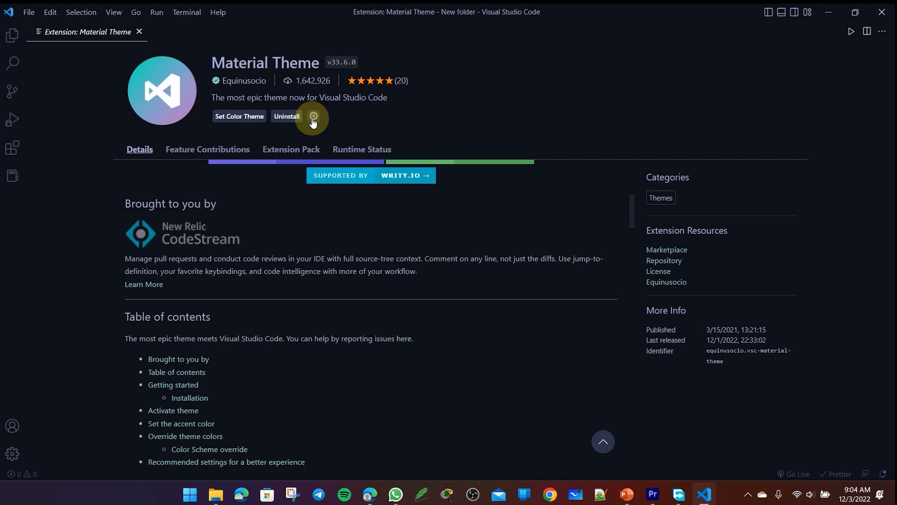
drag(540, 6, 452, 88)
click(634, 90)
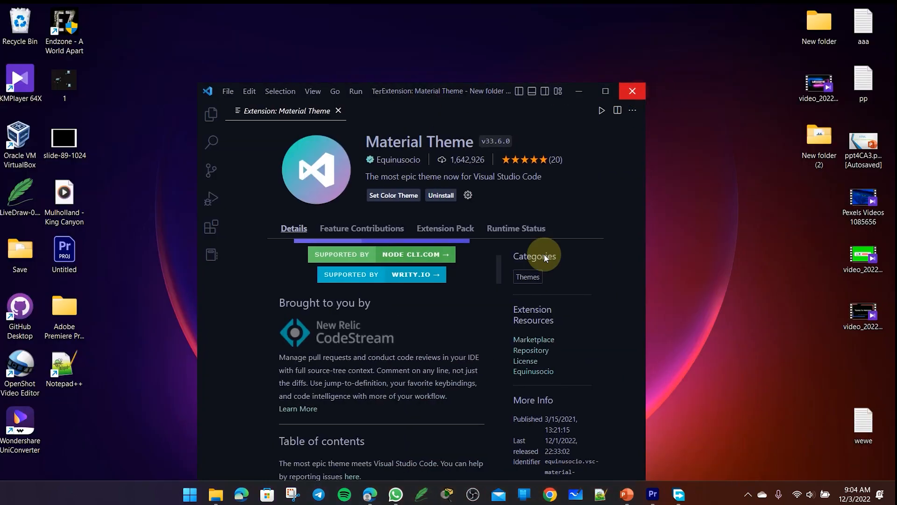
Switch to Notepad++ with an empty new document ready for editing.
click(613, 495)
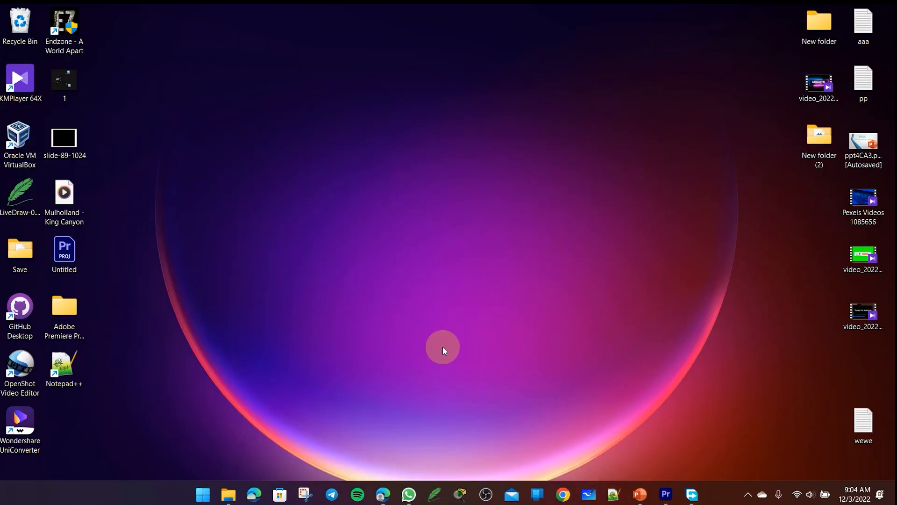
drag(296, 8, 439, 10)
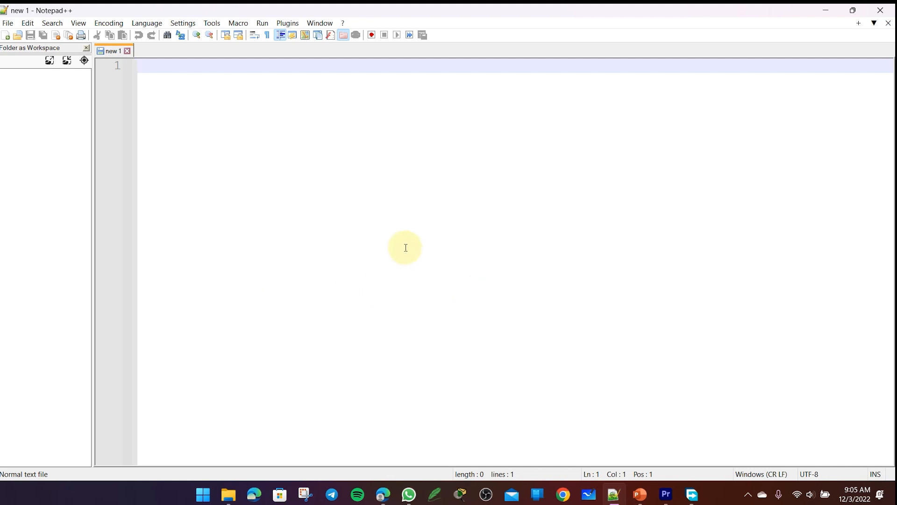
Try entering sample text on line 1 of the new document and erase it.
text(asasasasasas)
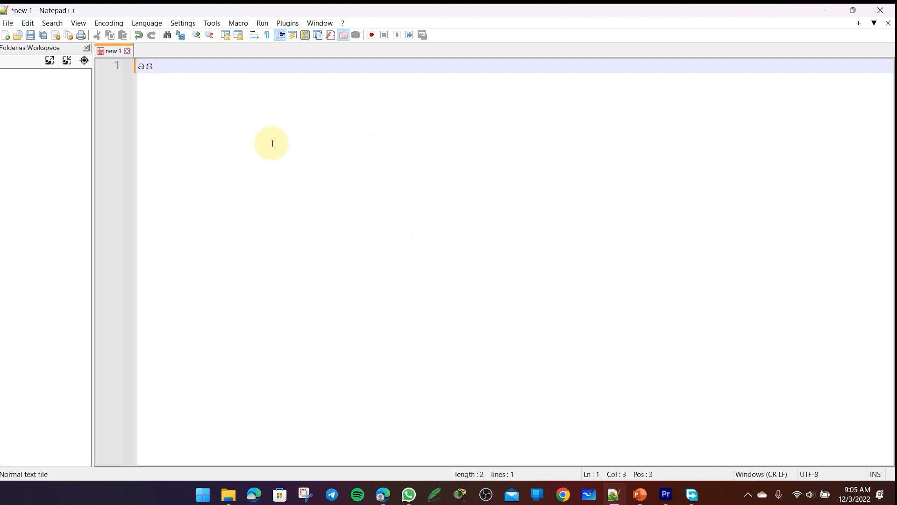
key(BackSpace)
key(BackSpace)
key(BackSpace)
key(BackSpace)
key(BackSpace)
key(BackSpace)
key(BackSpace)
key(BackSpace)
key(BackSpace)
key(BackSpace)
key(BackSpace)
key(BackSpace)
Check the Folder as Workspace area, and close Notepad++.
right_click(40, 93)
click(16, 92)
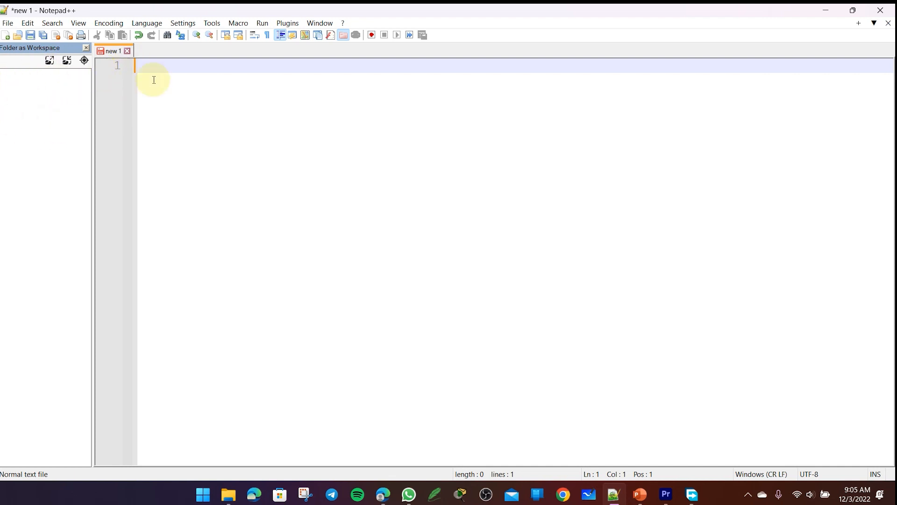
drag(371, 10, 441, 45)
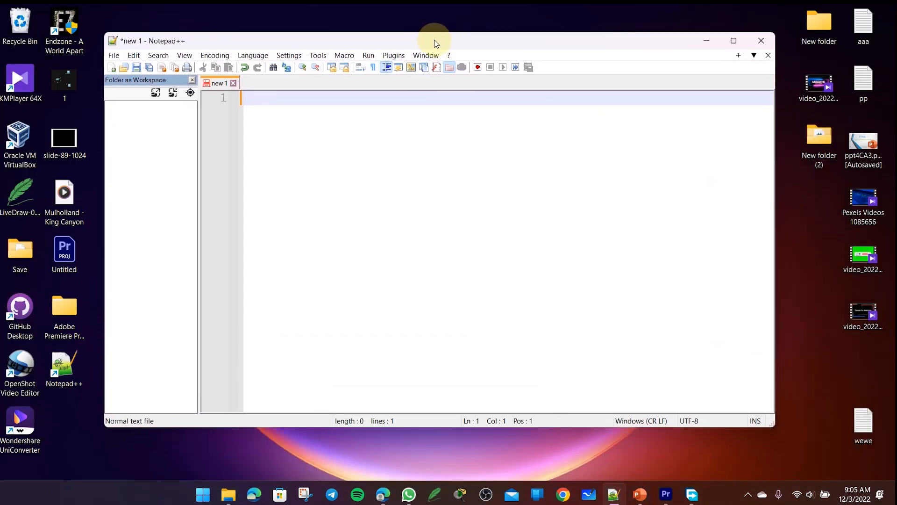
drag(411, 41, 428, 70)
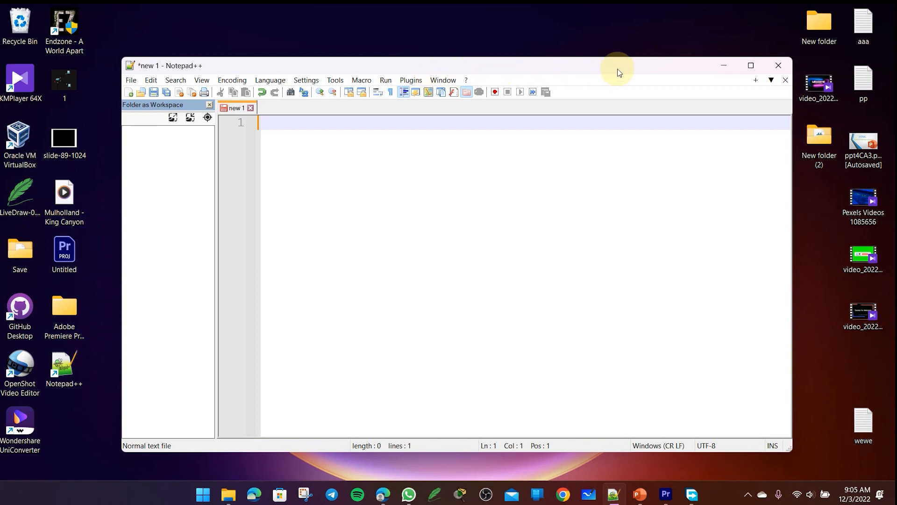
click(781, 69)
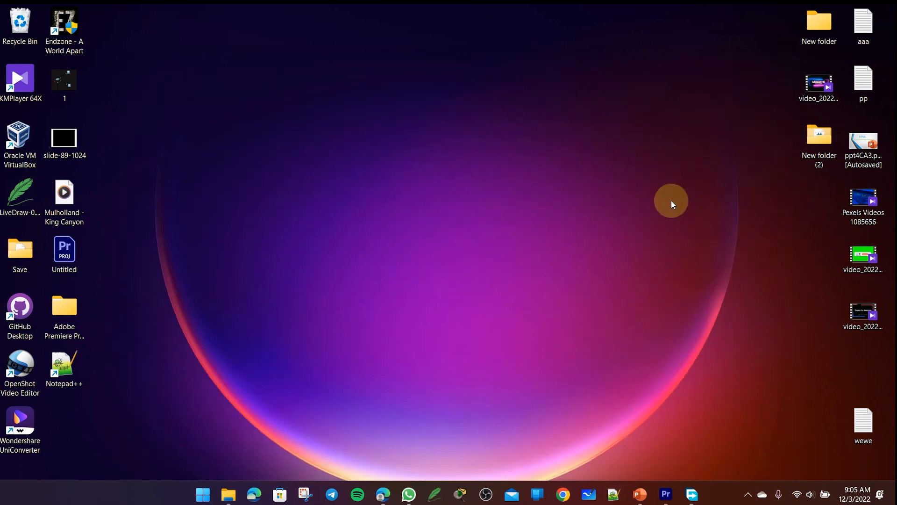
Switch to Google Chrome, try opening and closing an extra tab, and exit the browser.
click(563, 494)
drag(514, 110, 463, 15)
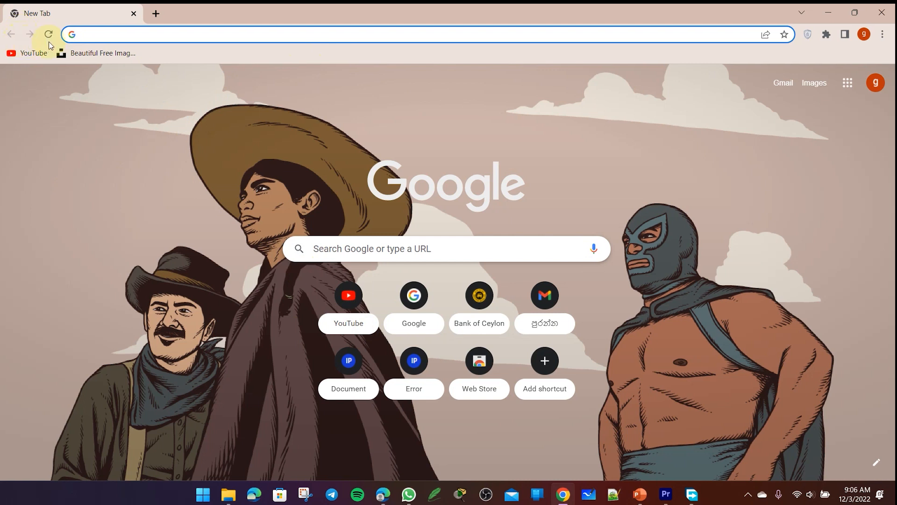
click(156, 14)
click(134, 14)
drag(351, 13, 483, 5)
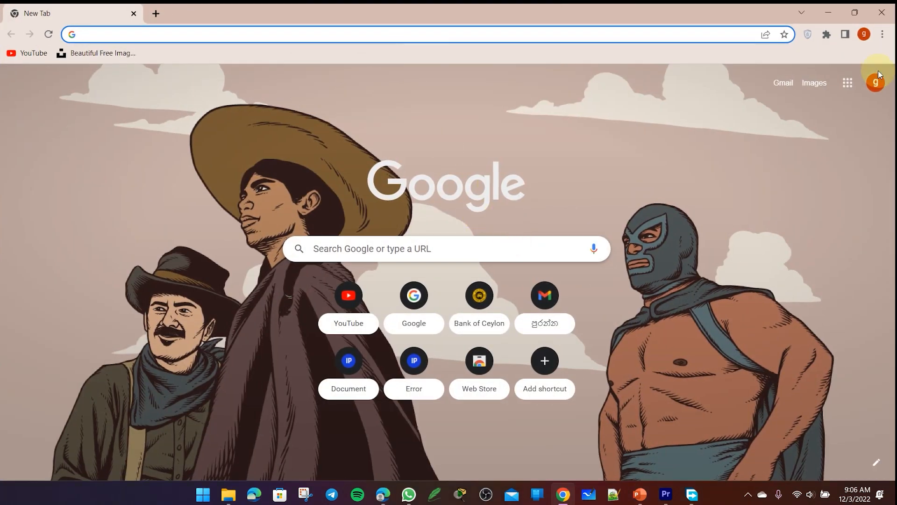
click(888, 8)
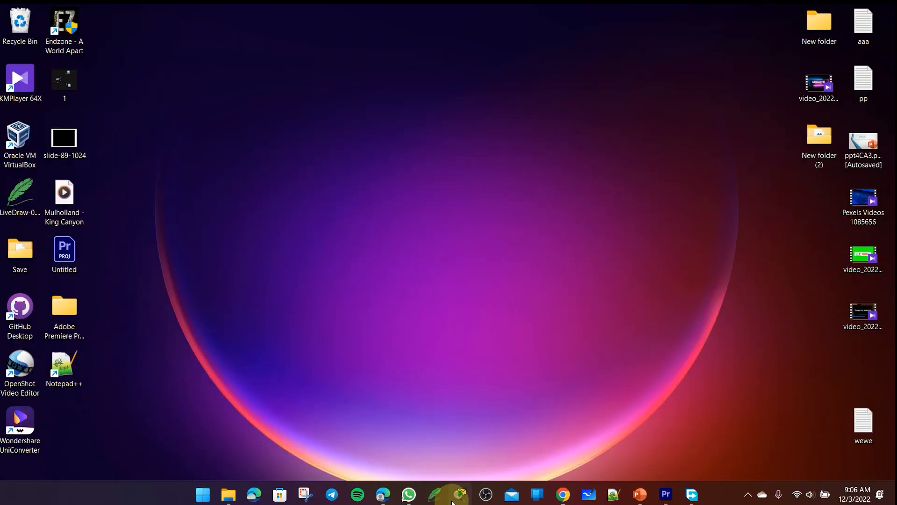
Switch to Microsoft Edge and add a blank new tab beside the download pages.
click(383, 494)
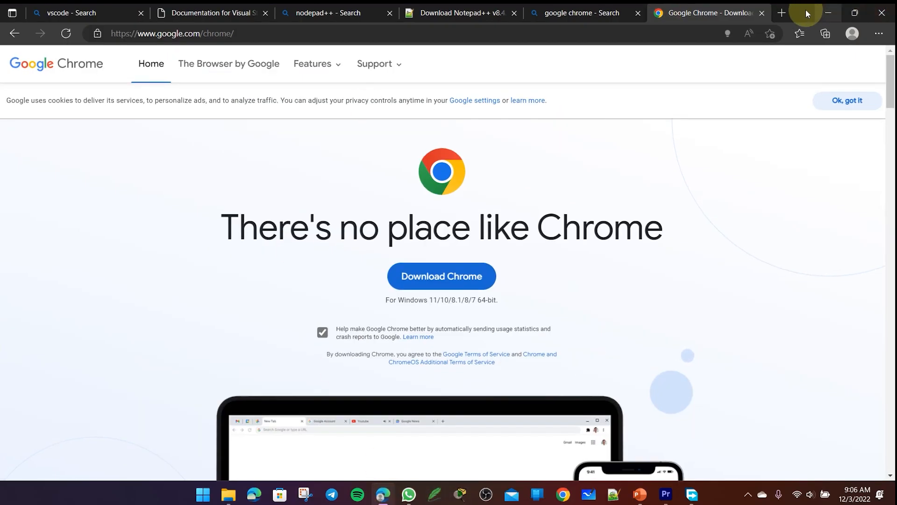
click(782, 12)
drag(810, 21, 627, 11)
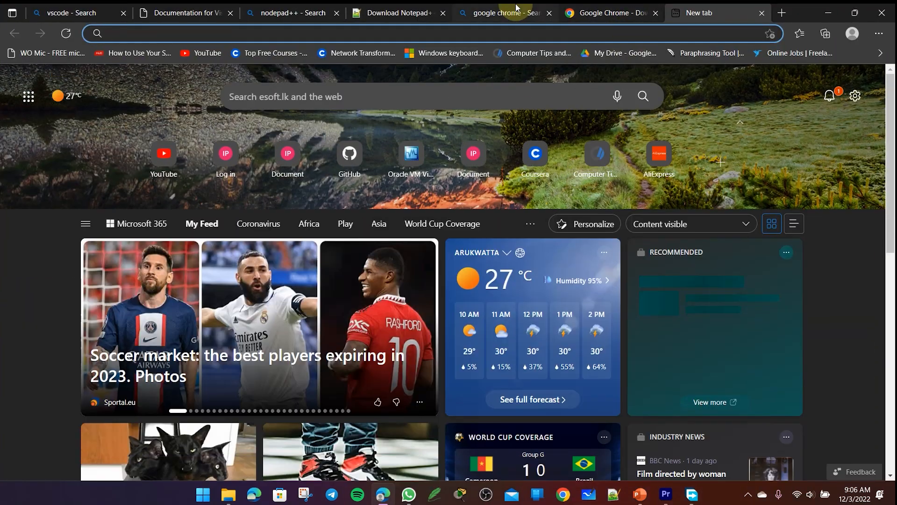